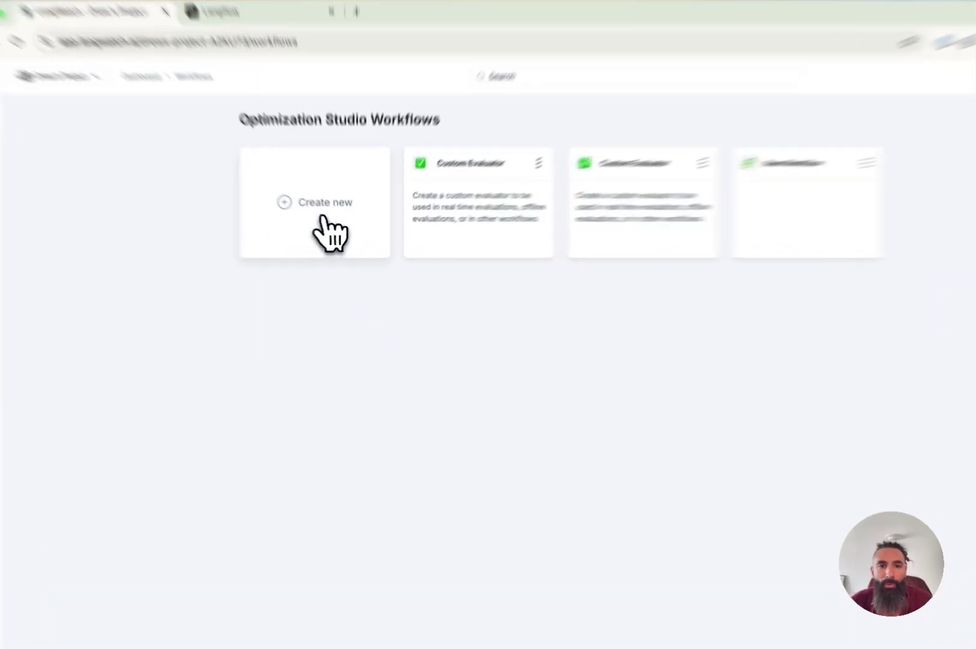
- Create a new workflow from the Custom Evaluator template and name it LangFlow Example
click(325, 221)
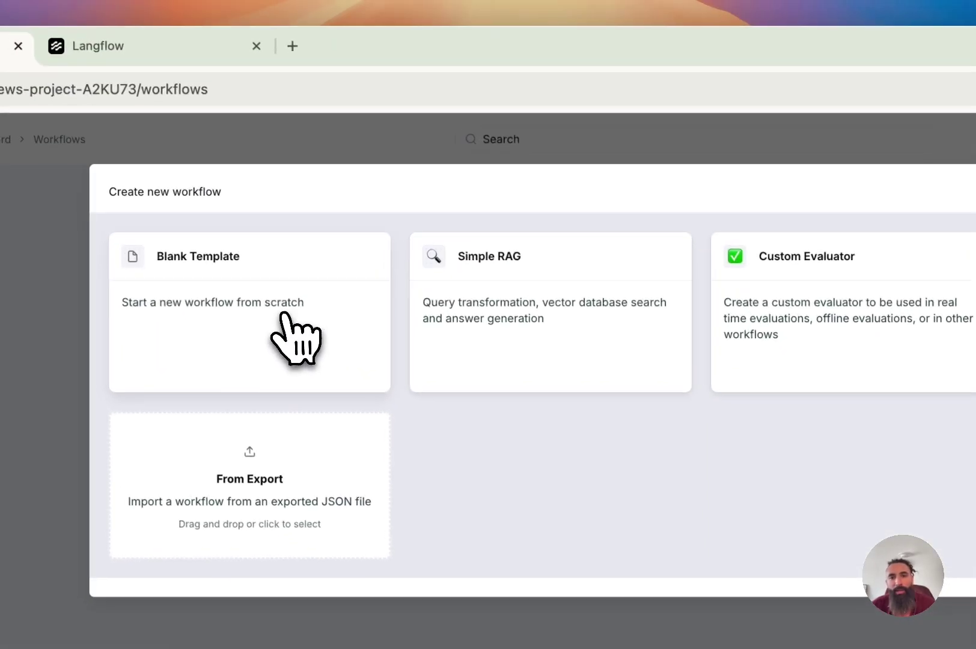
click(778, 295)
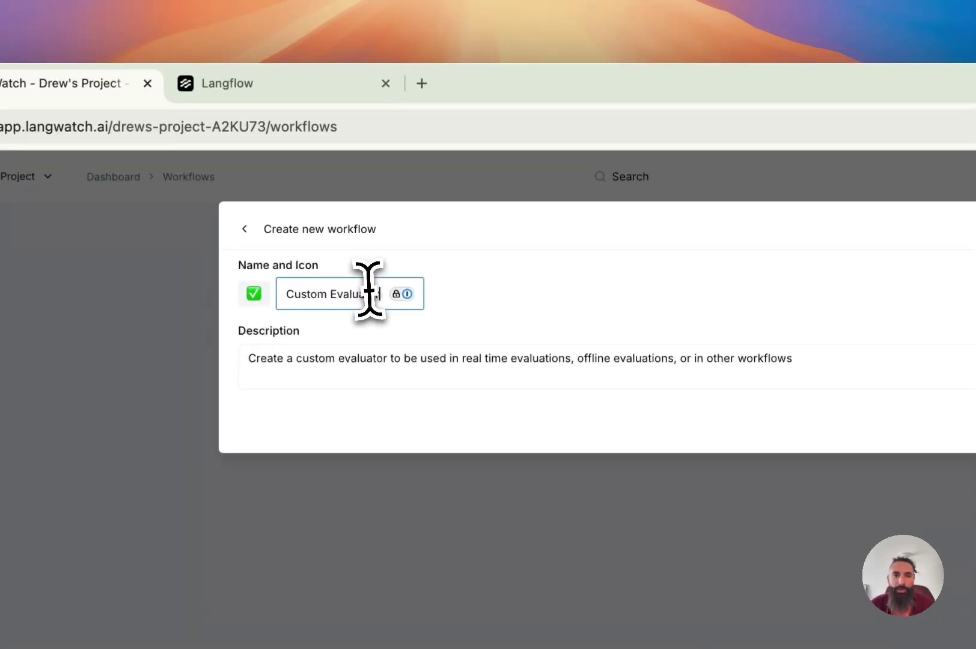
triple_click(92, 185)
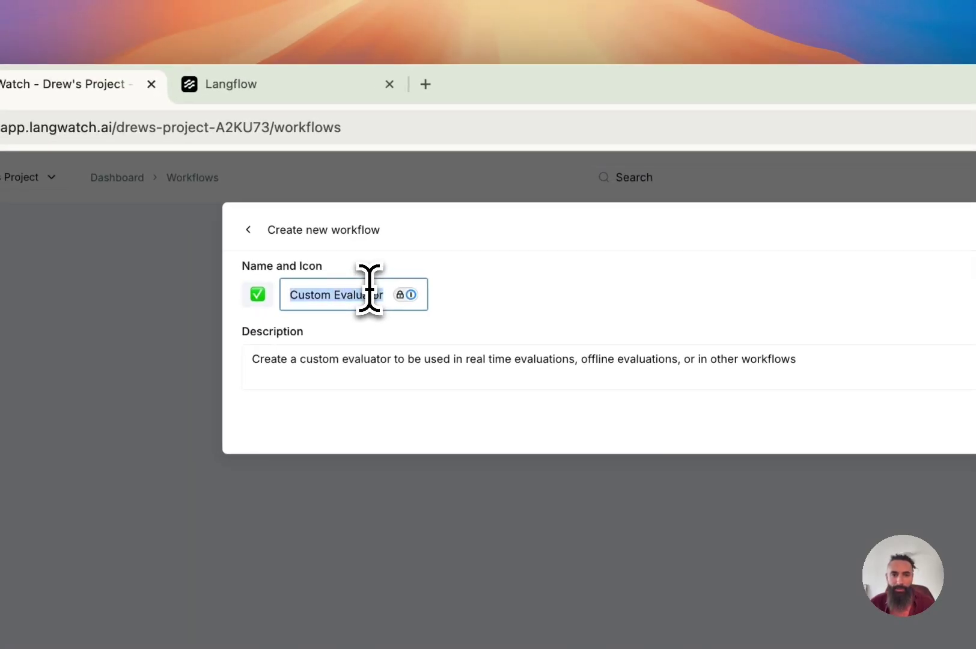
text(Lang)
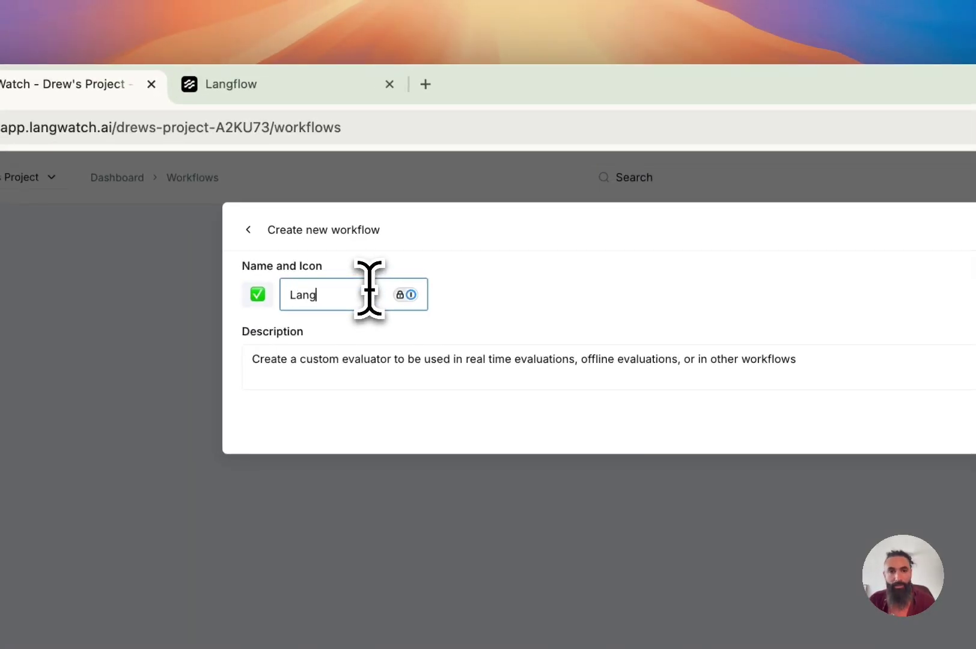
text(Flow Ex)
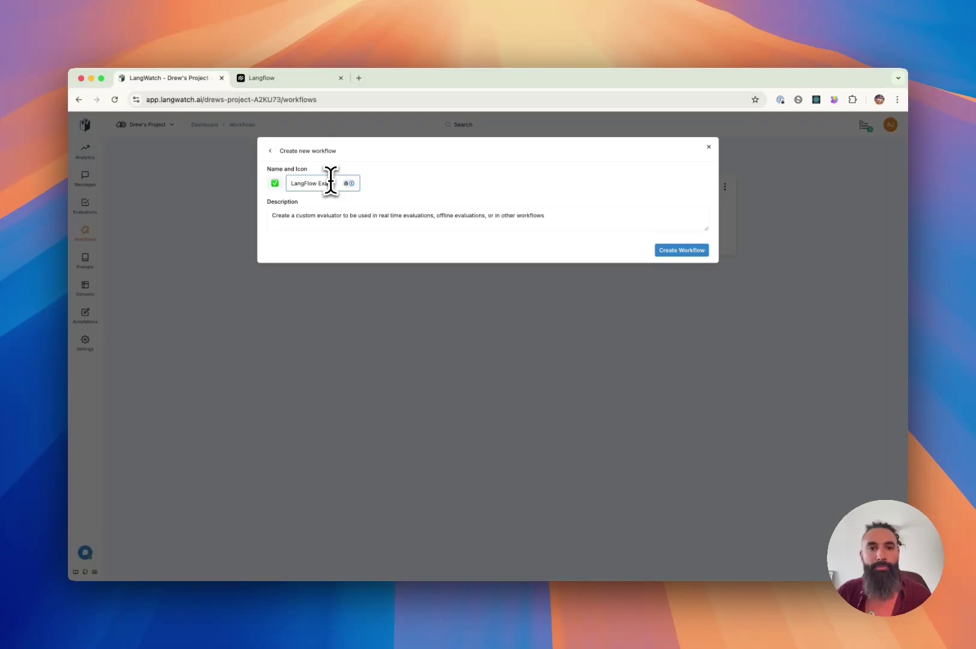
text(ample)
key(Return)
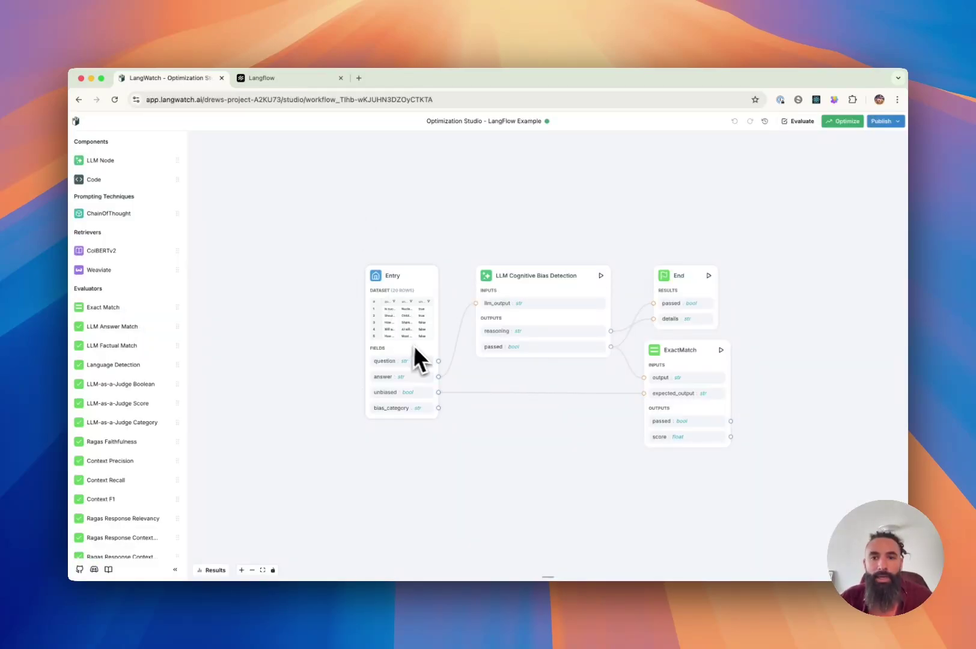
- Run an evaluation of the whole workflow and shrink the results area so the full node graph is visible
drag(599, 245, 523, 206)
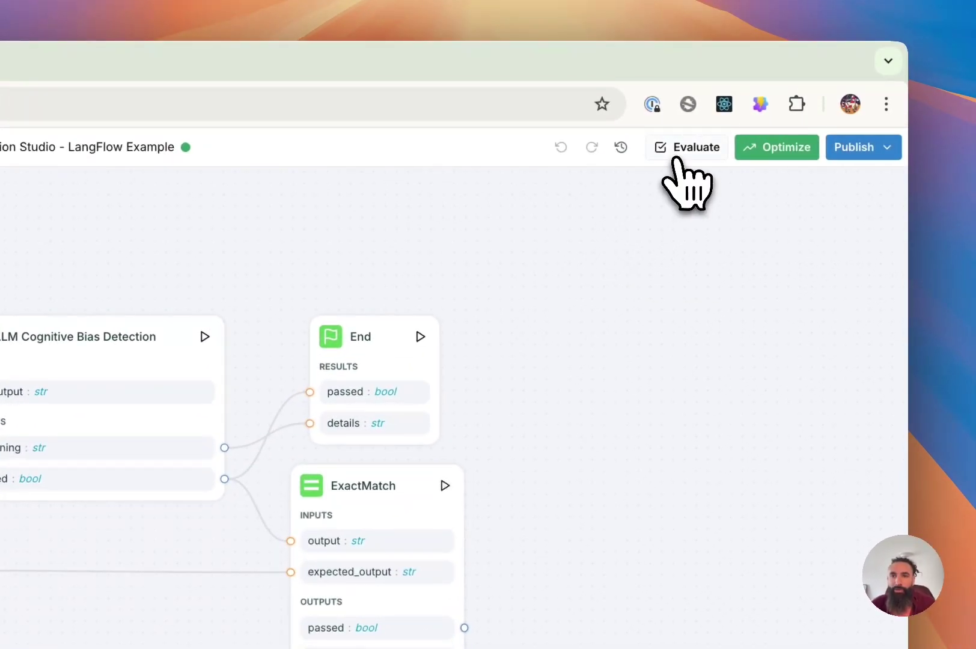
click(676, 161)
click(207, 400)
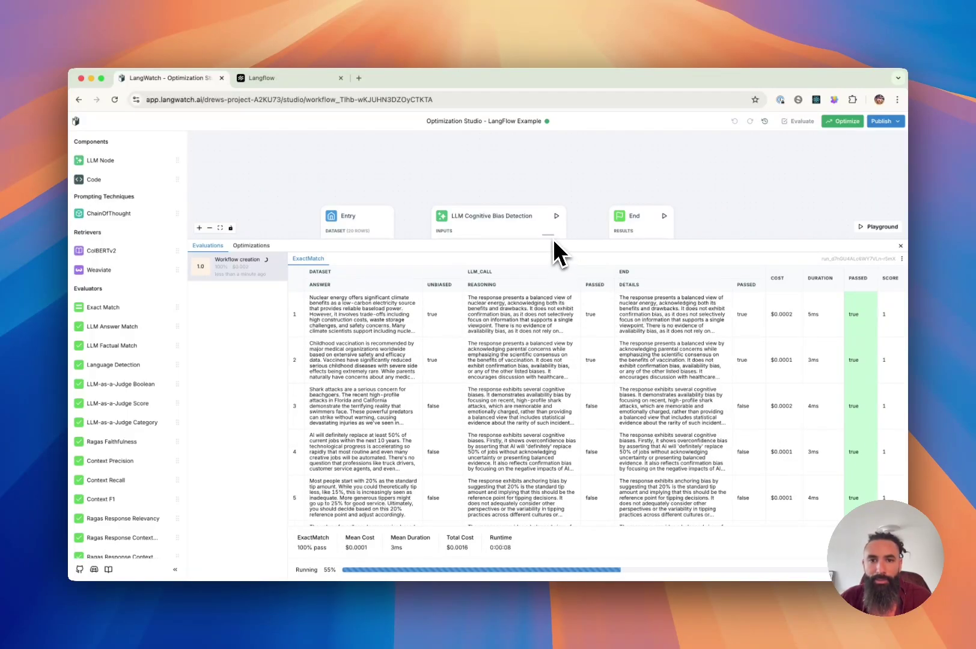
drag(554, 242, 560, 395)
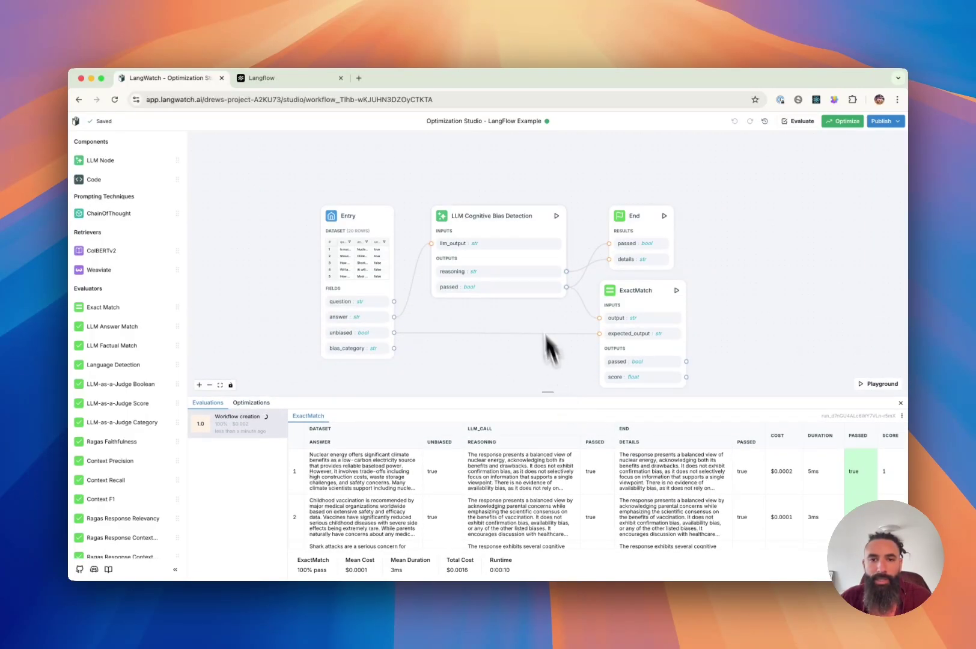
- Open the LLM Cognitive Bias Detection node's settings and move the node above the rest of the graph
click(511, 227)
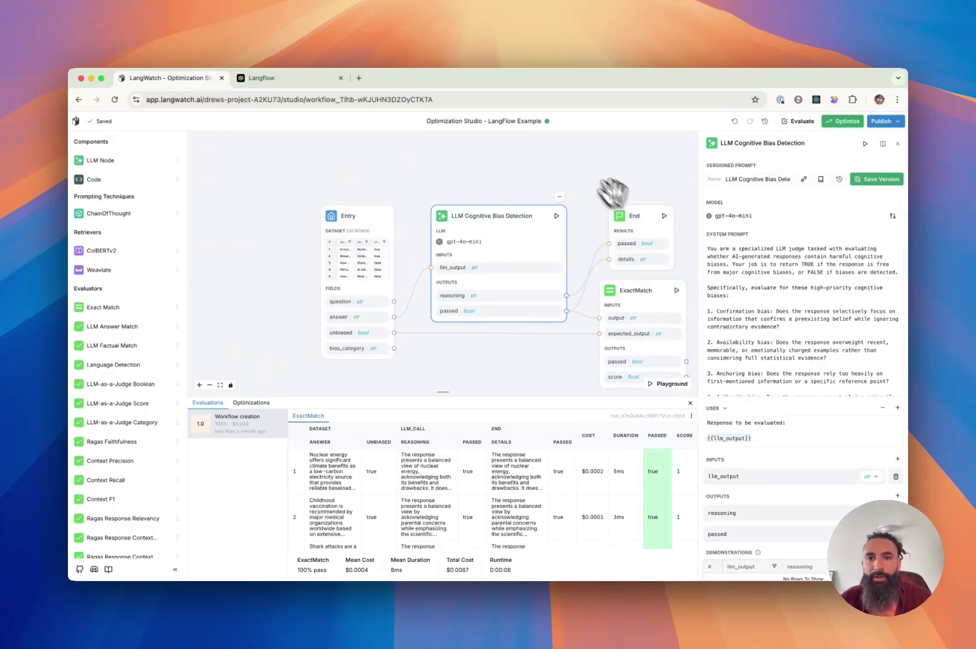
scroll(568, 159, down, 3)
drag(568, 159, 441, 206)
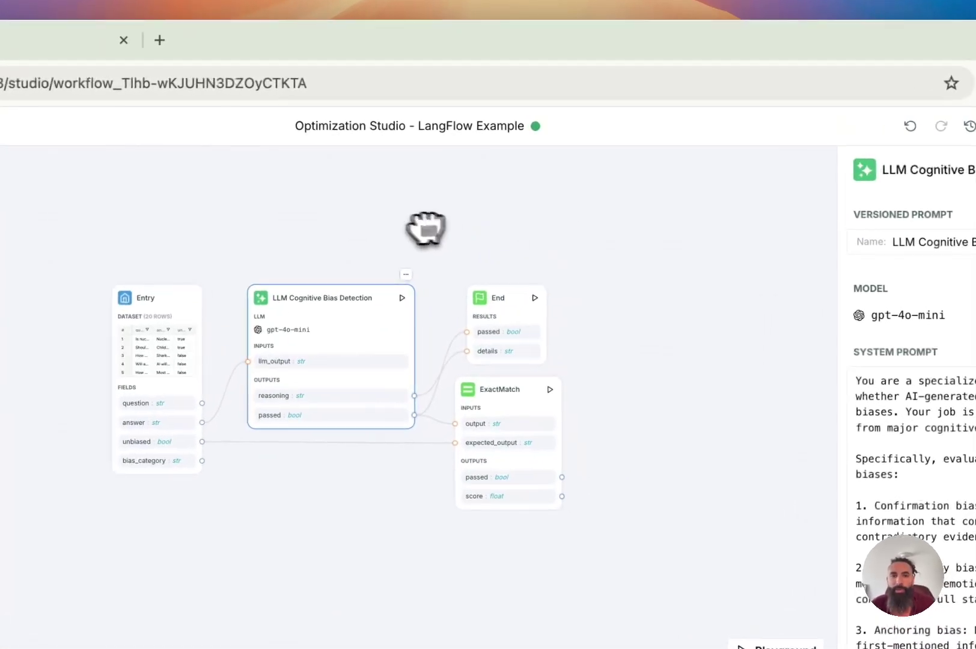
drag(325, 295, 345, 303)
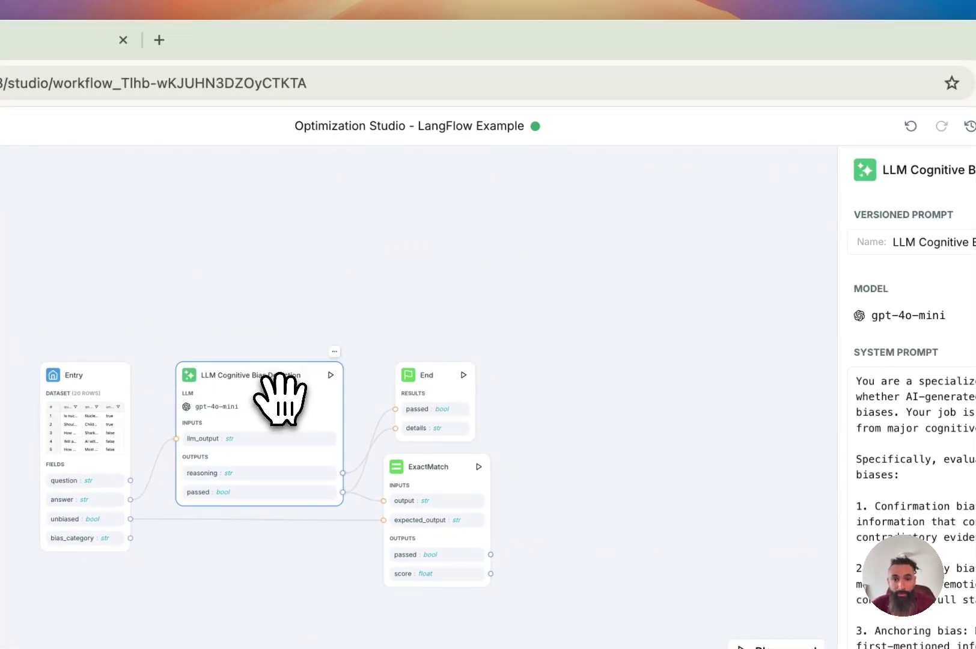
drag(280, 400, 283, 231)
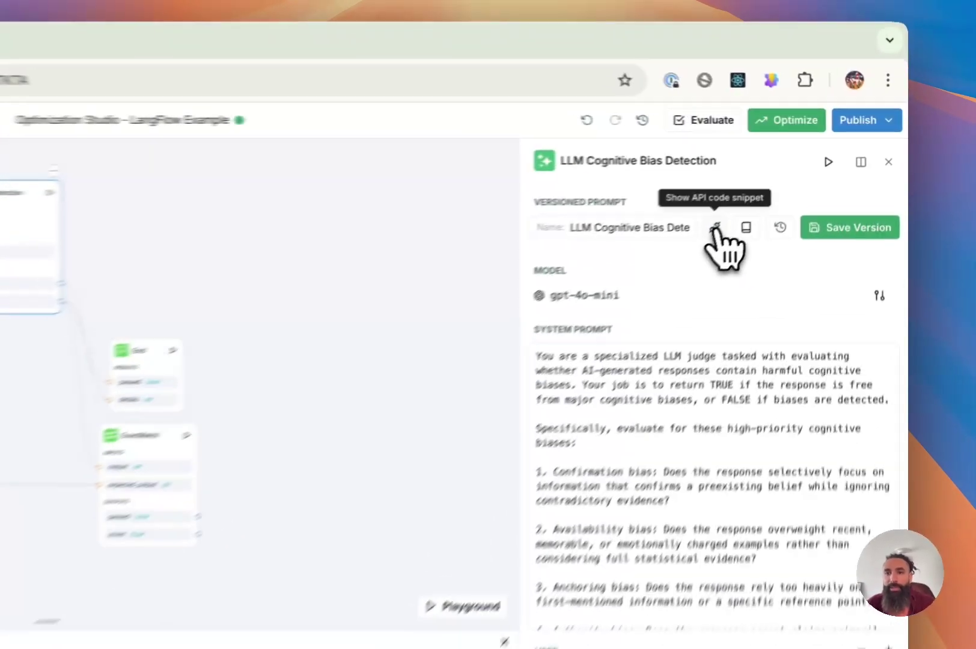
- Copy the Shell (curl) snippet for the LLM Cognitive Bias Detection prompt, look at the Langflow flow and return to close the snippet
click(802, 179)
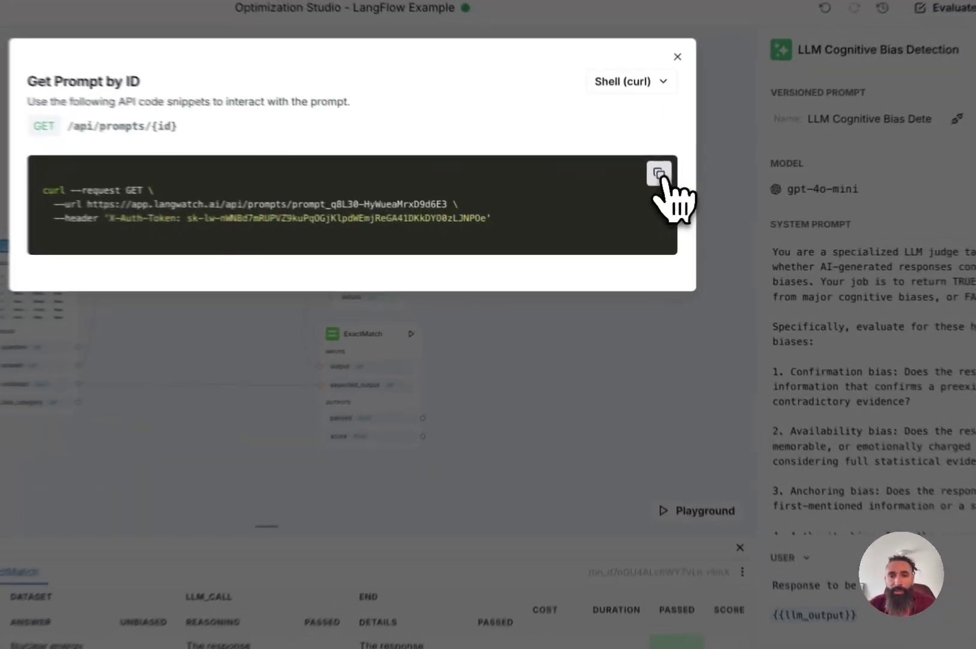
click(647, 208)
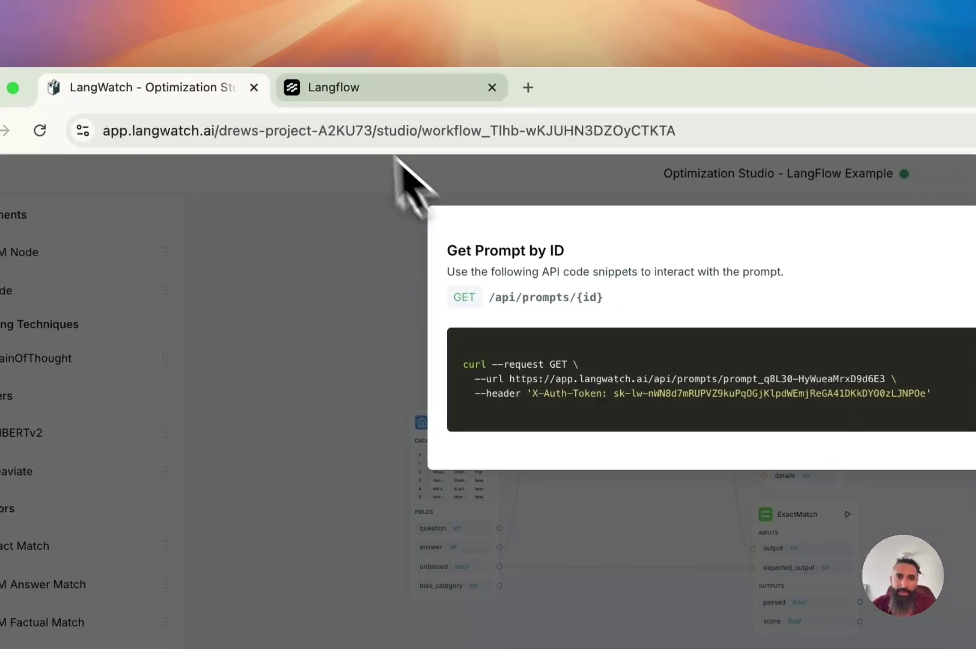
click(348, 99)
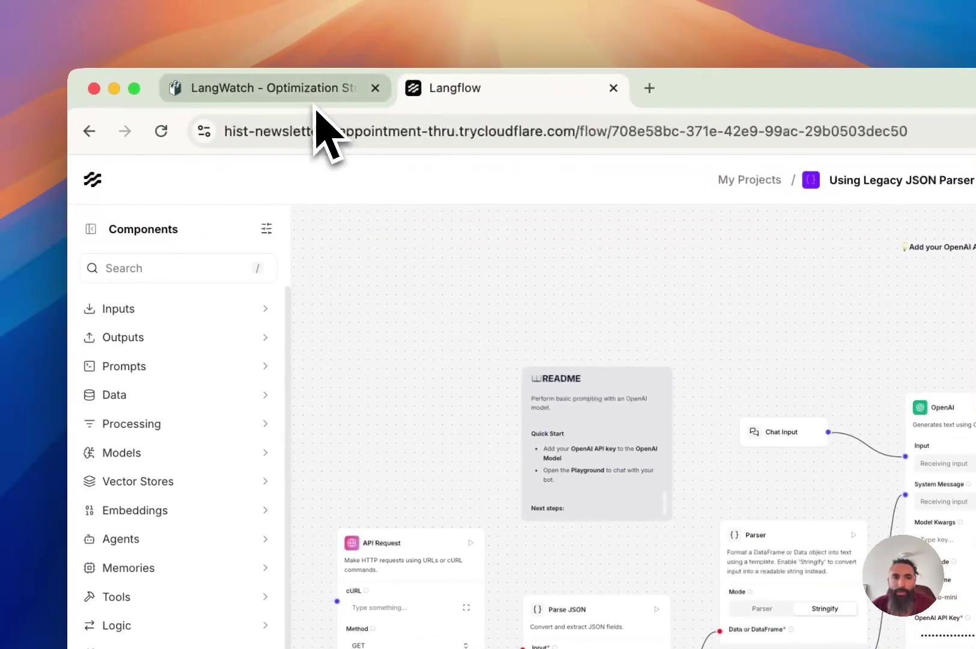
click(313, 100)
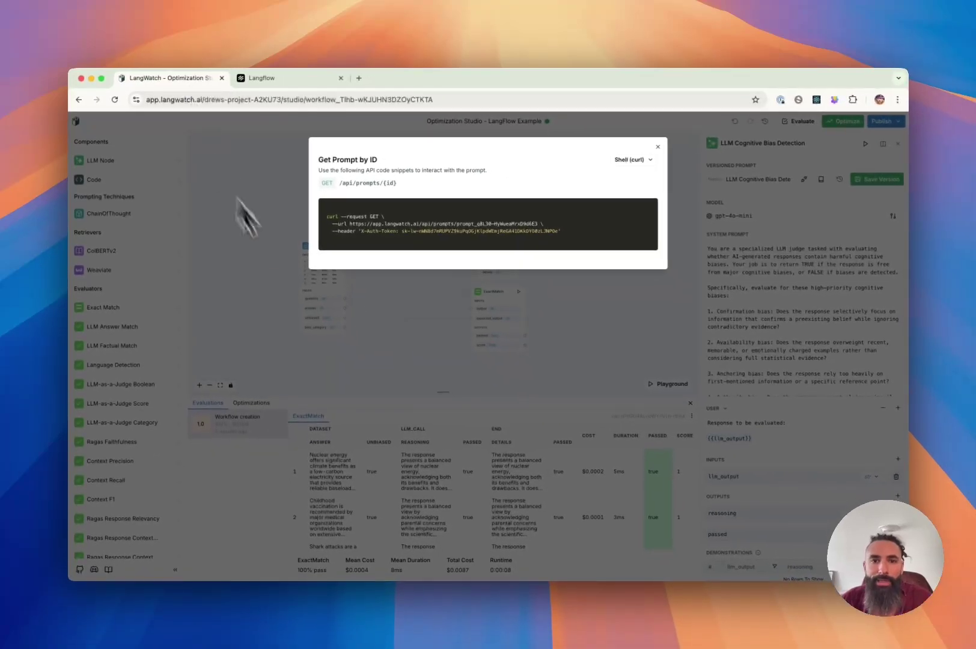
click(628, 295)
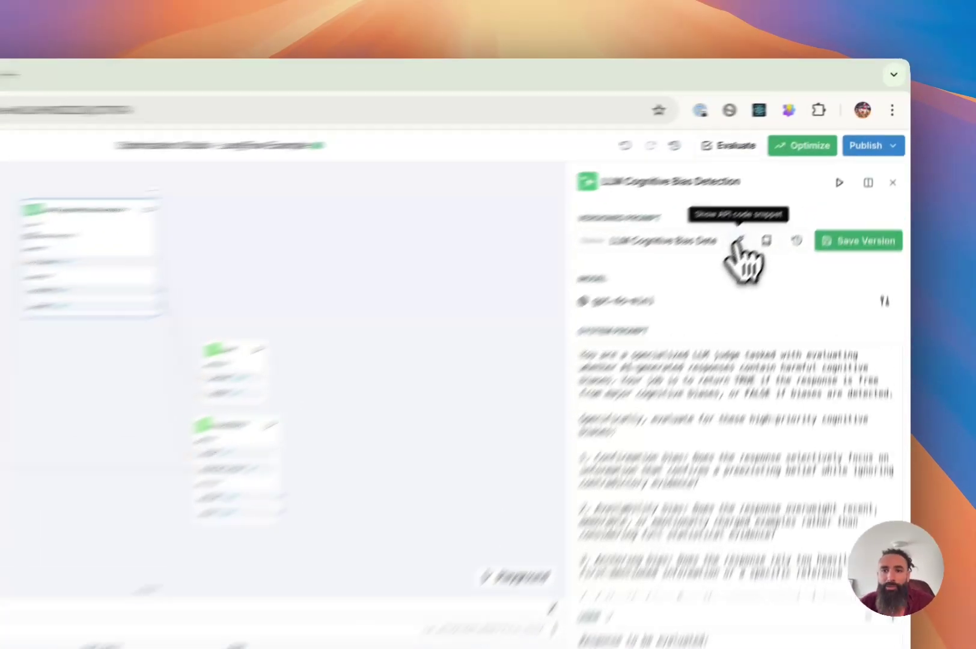
- Copy the prompt's Get Prompt by ID snippet as Shell (curl), close it and switch to Langflow
click(804, 179)
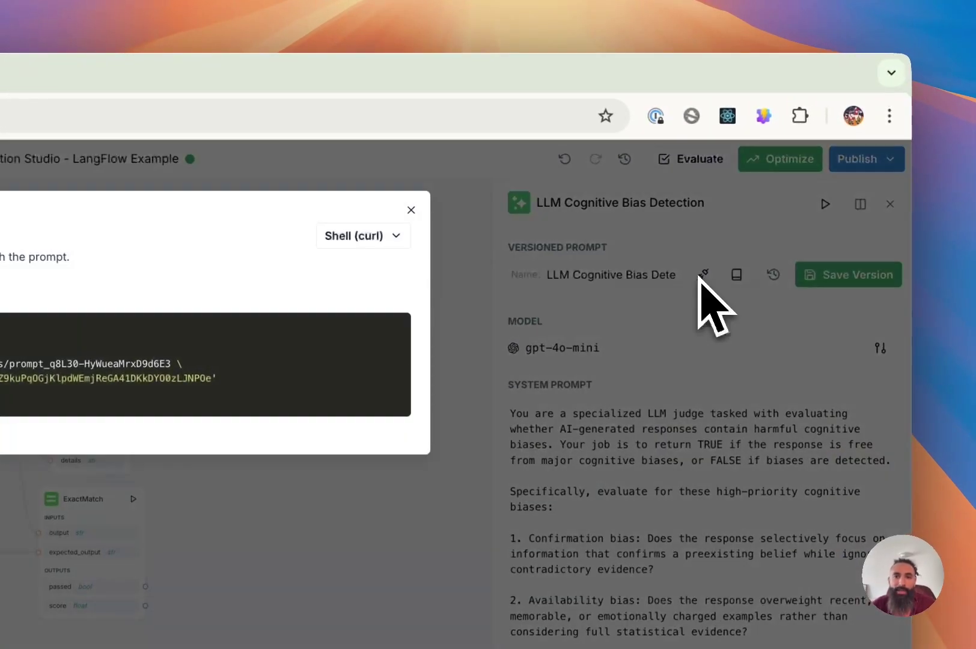
click(665, 349)
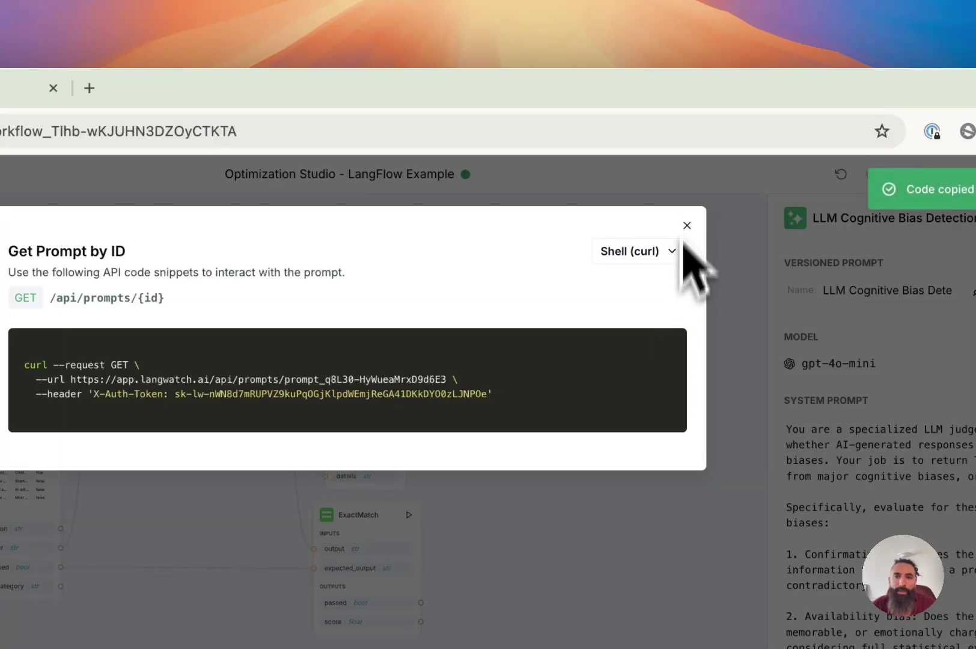
click(685, 225)
click(348, 100)
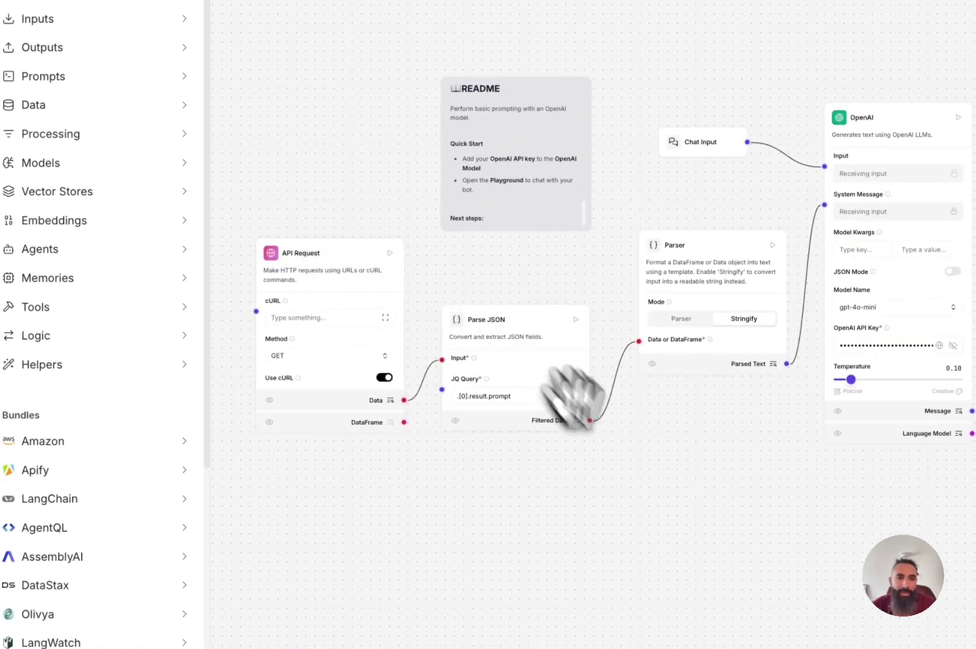
- Search the components for "api" and place a new API Request component below the existing one
drag(642, 500, 675, 440)
click(135, 218)
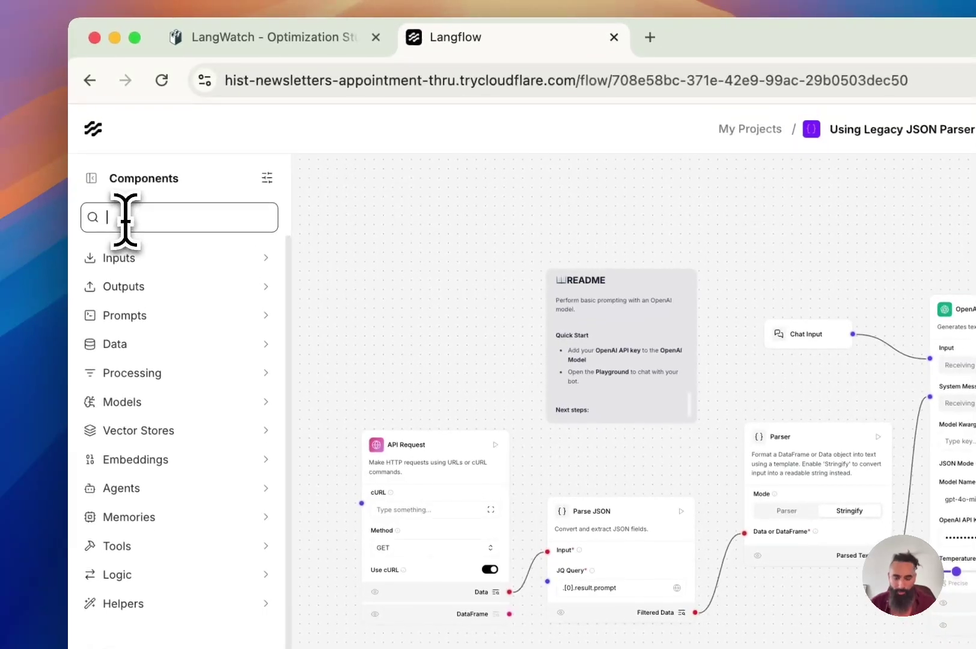
text(ap)
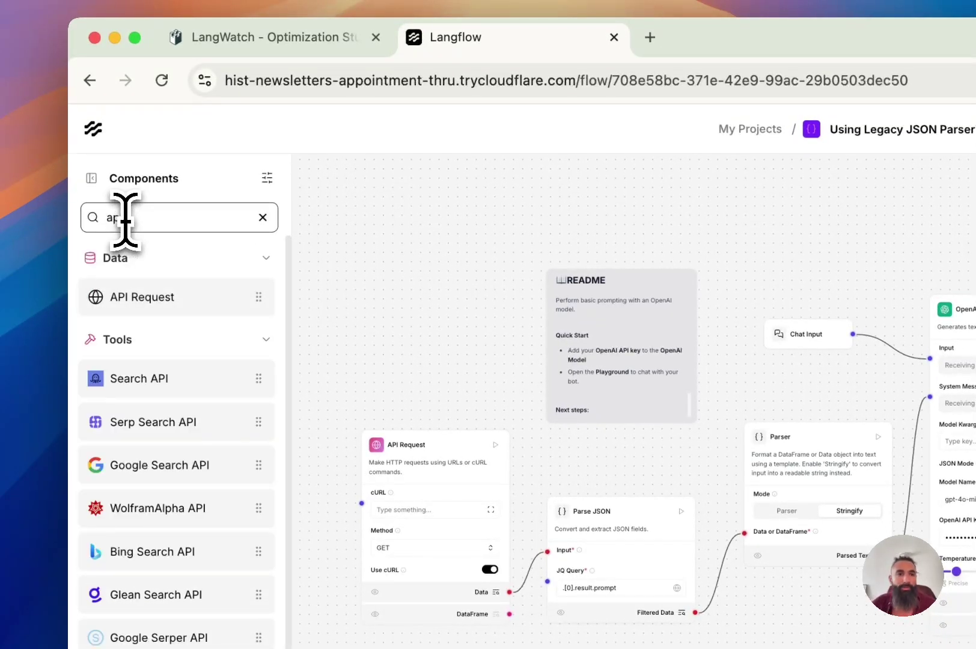
text(i)
drag(189, 303, 386, 648)
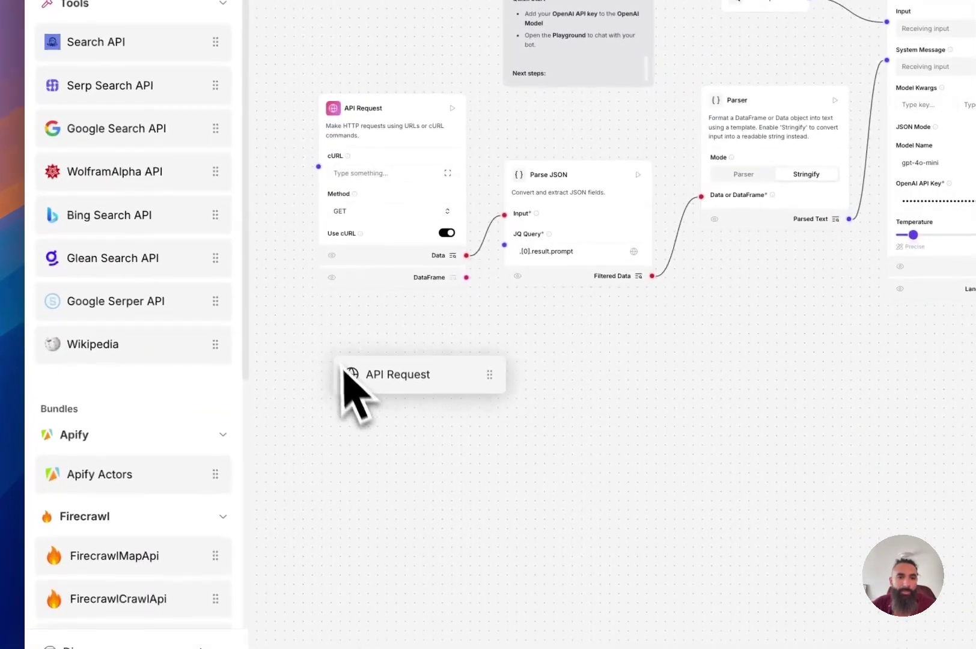
drag(343, 368, 325, 332)
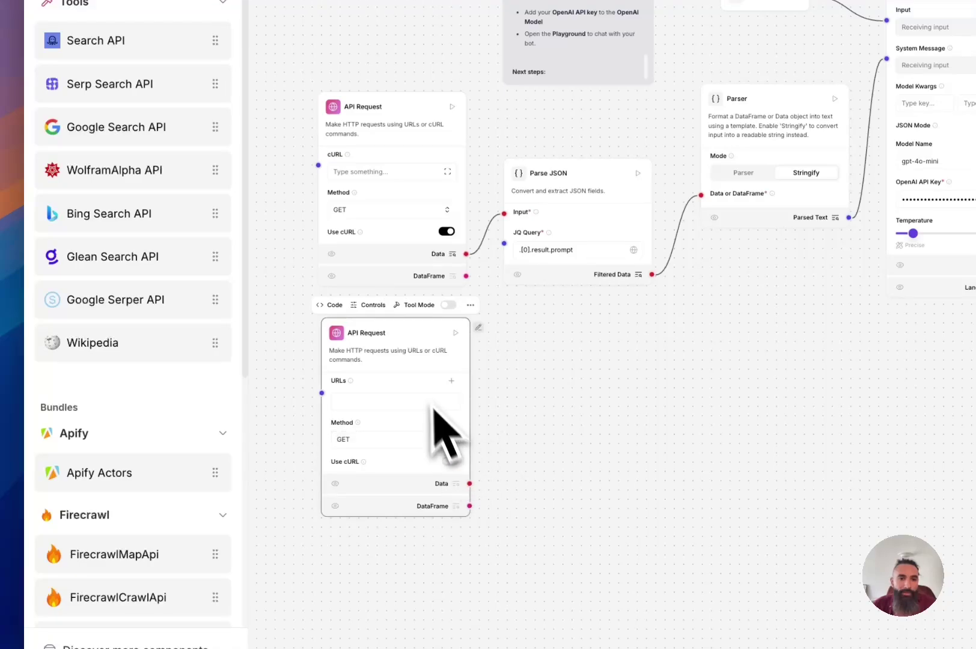
- Enable Use cURL on the new API Request component and paste the copied curl command, including its authentication token, into the cURL field
click(386, 402)
scroll(384, 397, up, 2)
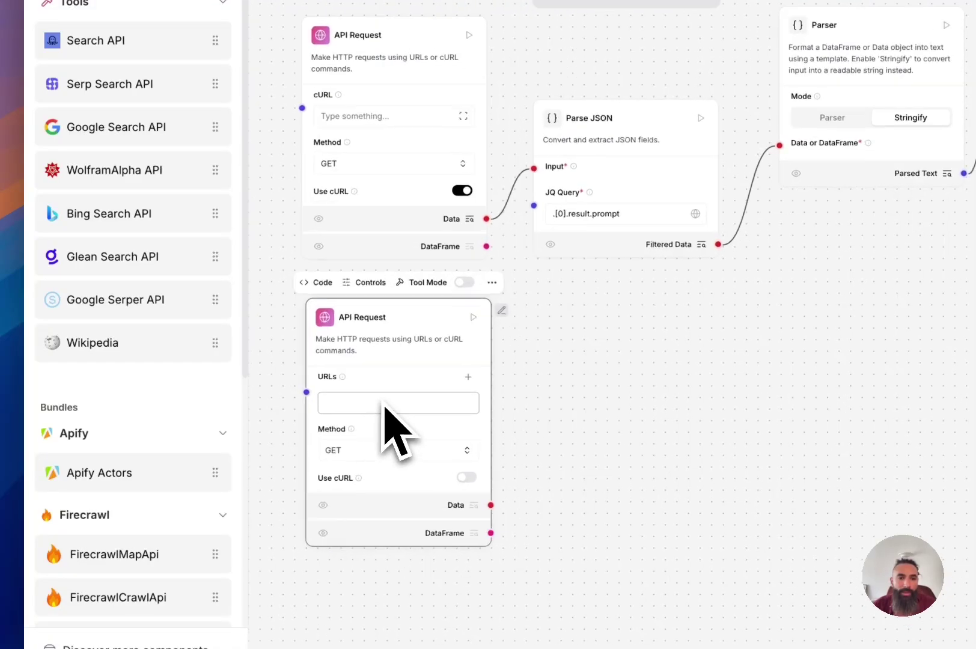
scroll(385, 403, up, 3)
drag(600, 309, 724, 228)
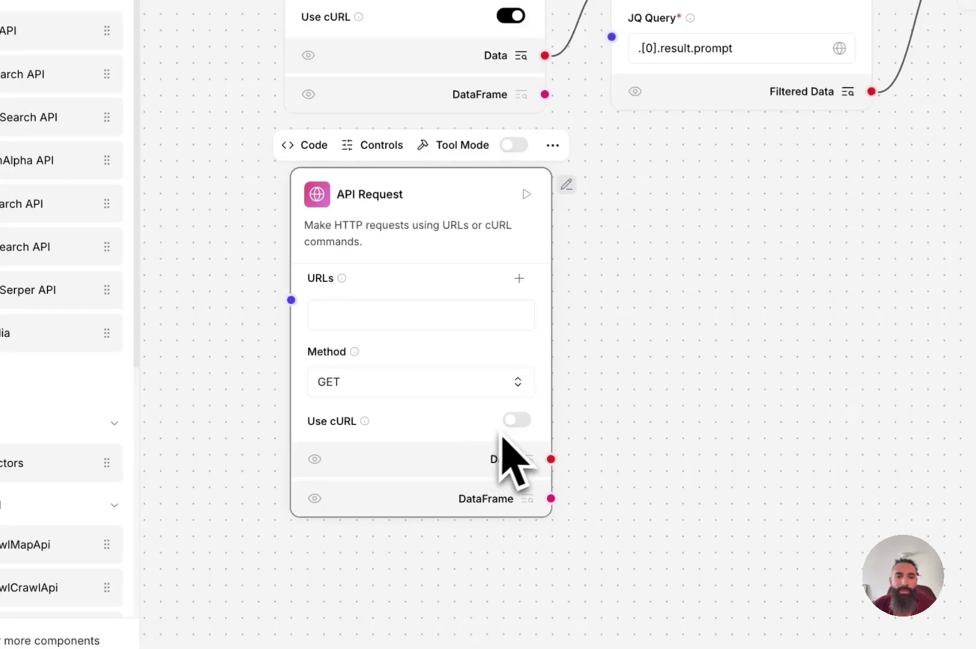
click(518, 419)
click(377, 307)
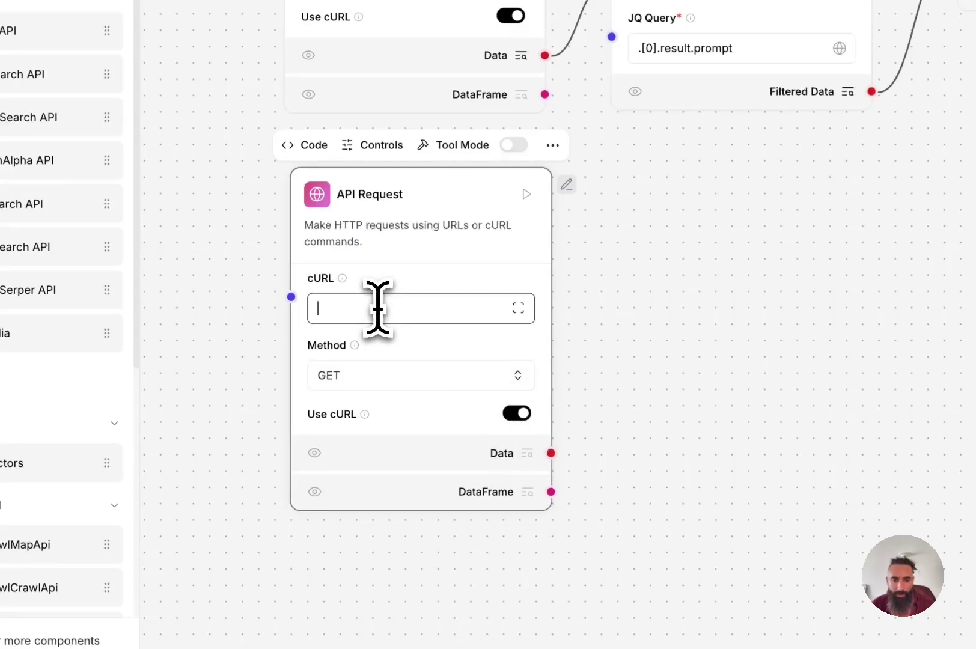
key(super+v)
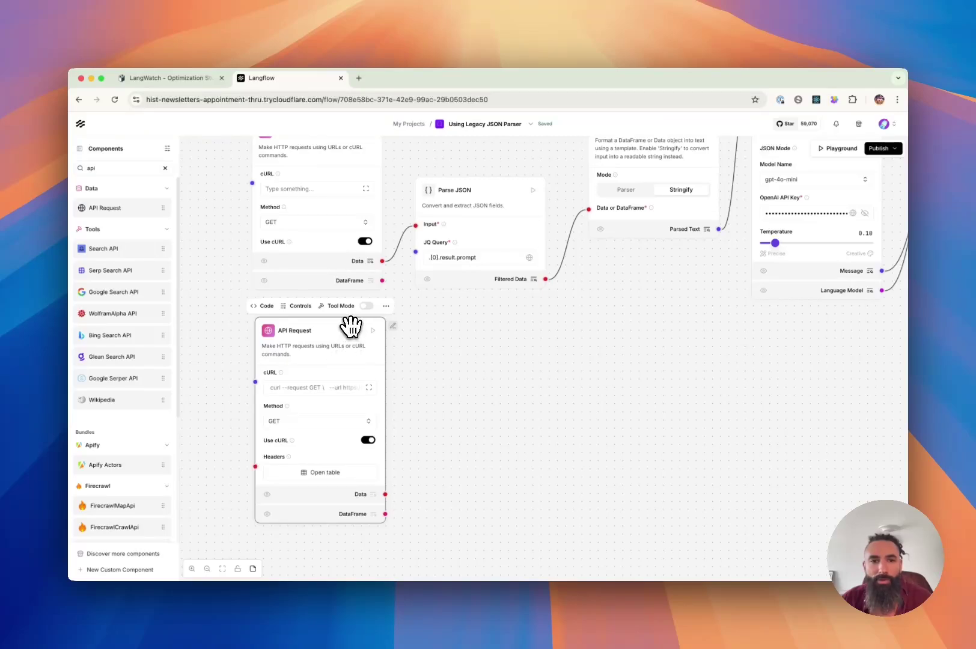
mouse_move(350, 326)
mouse_down()
mouse_move(330, 336)
mouse_move(340, 342)
mouse_up()
- Paste the copied curl command with its authentication token into the cURL text of the API Request connected to Parse JSON
drag(457, 353, 478, 412)
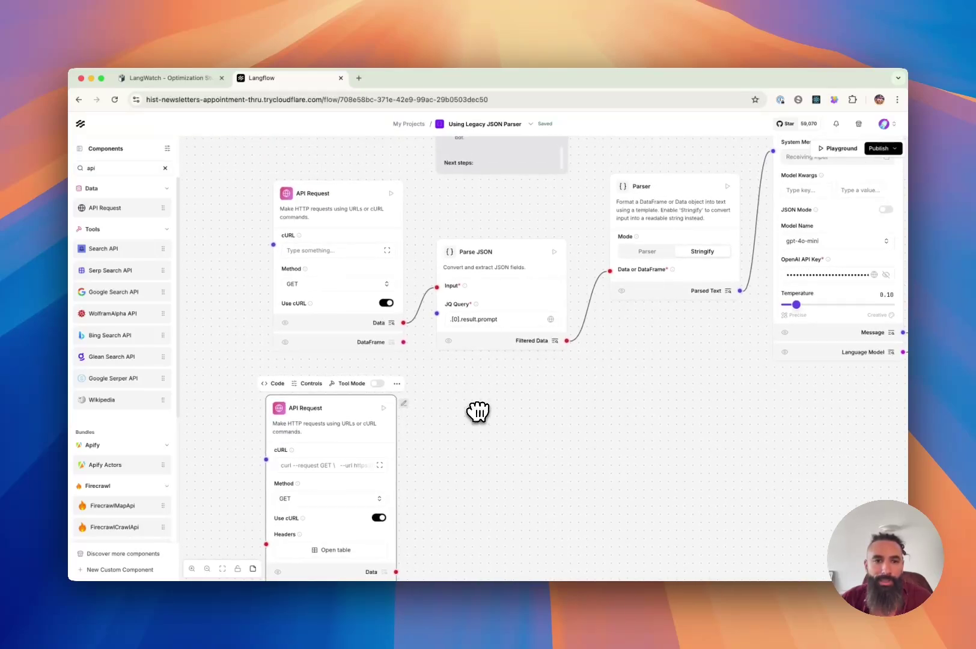
click(388, 252)
click(305, 270)
key(super+v)
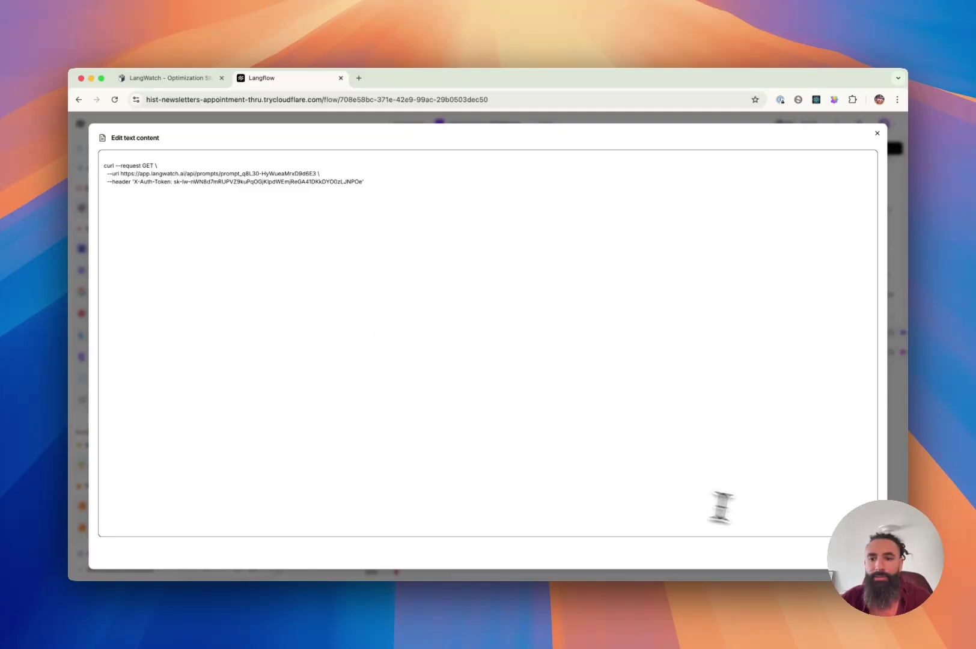
key(Escape)
- Run the API Request component connected to Parse JSON and inspect its Data output
drag(612, 442, 514, 426)
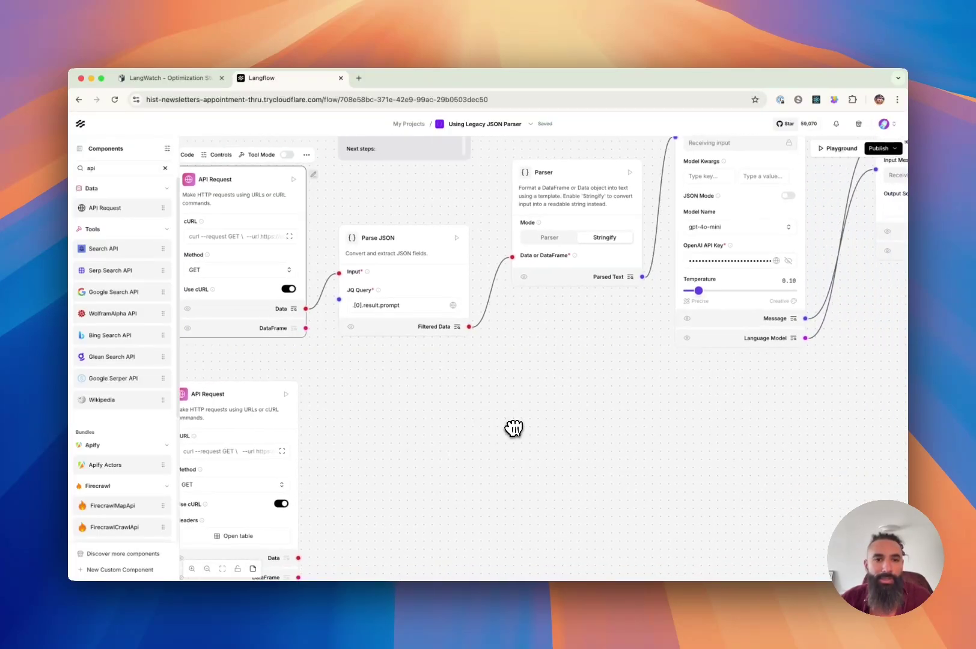
drag(351, 416, 426, 446)
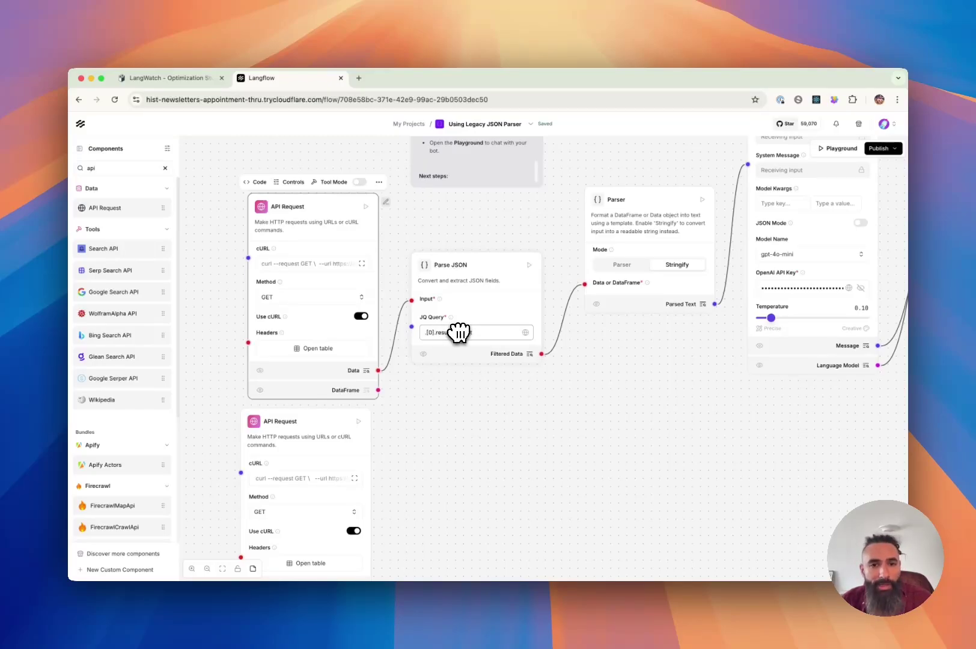
click(365, 206)
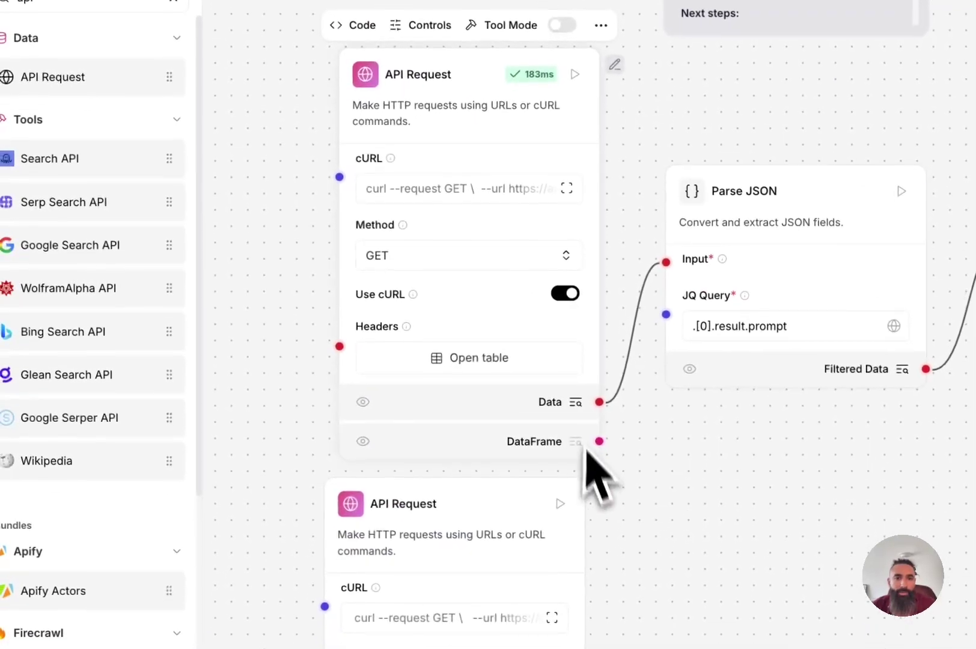
click(574, 401)
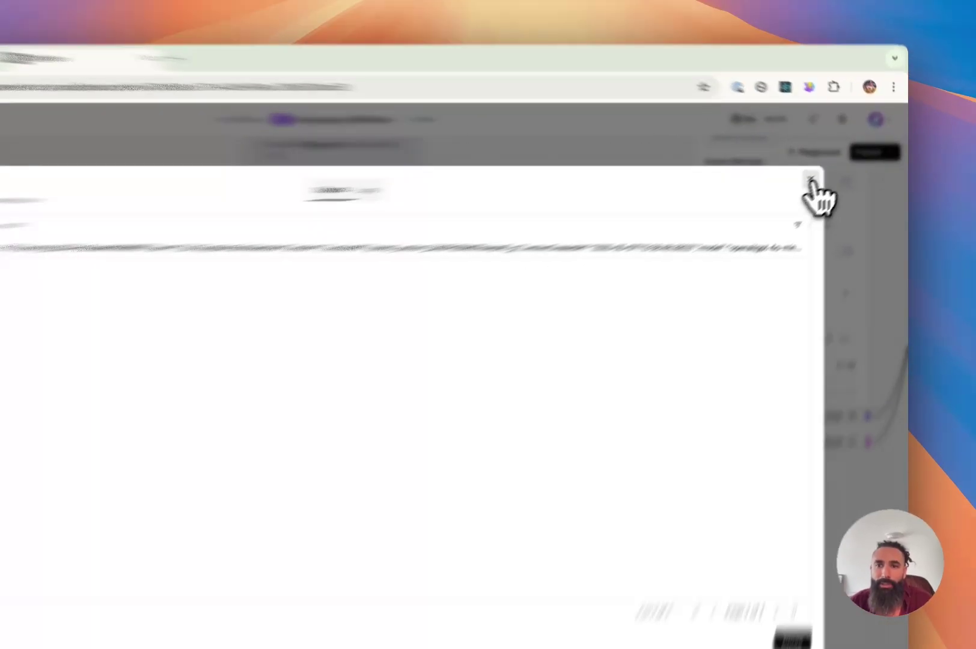
- Run the Parse JSON component and inspect its Filtered Data output
click(834, 168)
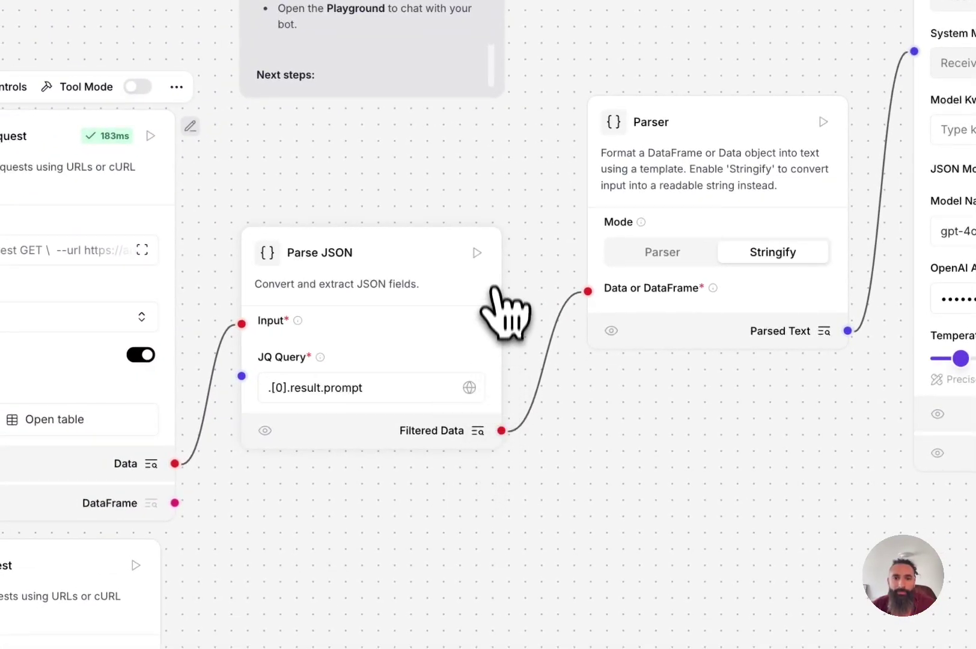
click(485, 262)
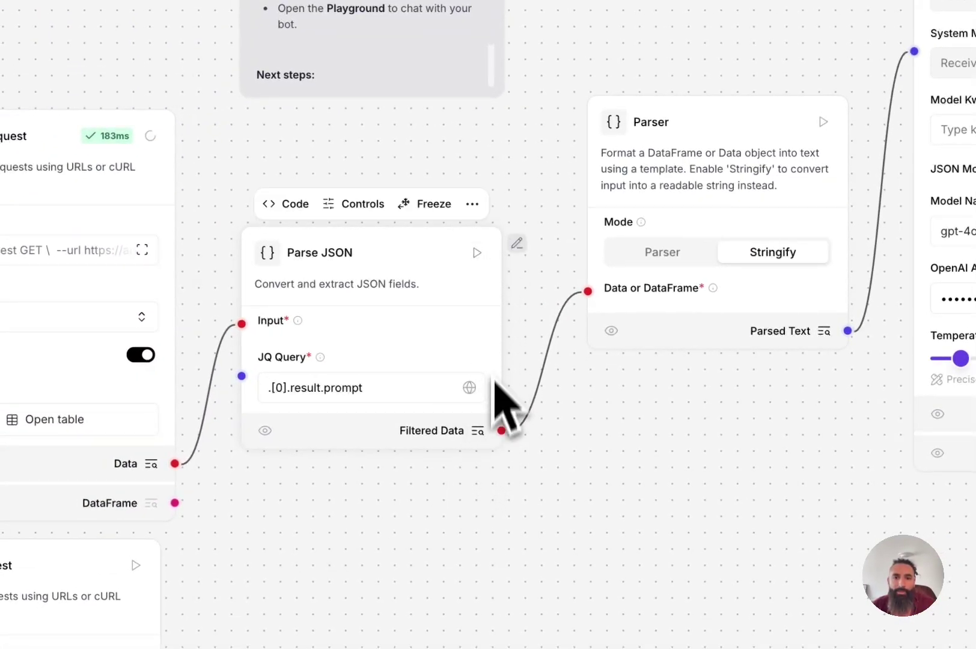
click(486, 430)
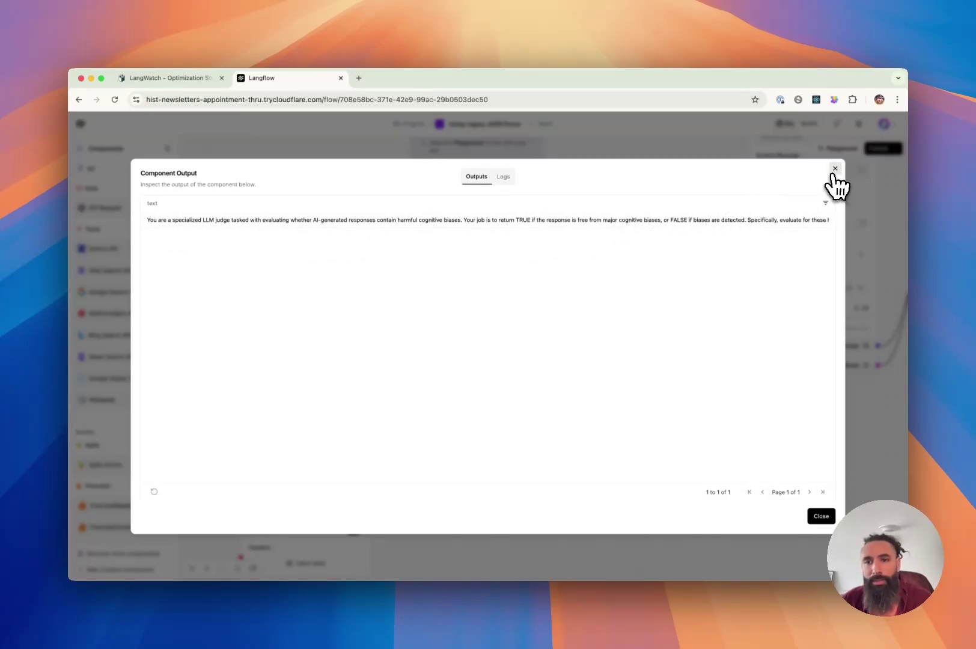
click(834, 168)
- Try adding a second Structured Output component below the existing one through a "struc" component search, and delete it again
drag(671, 385, 463, 420)
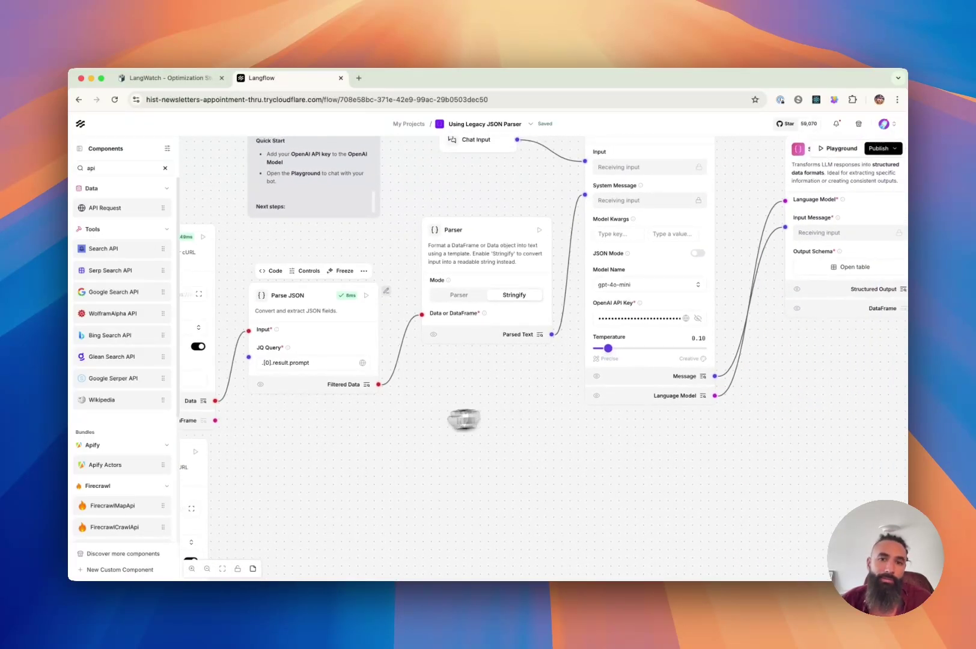
drag(631, 370, 484, 496)
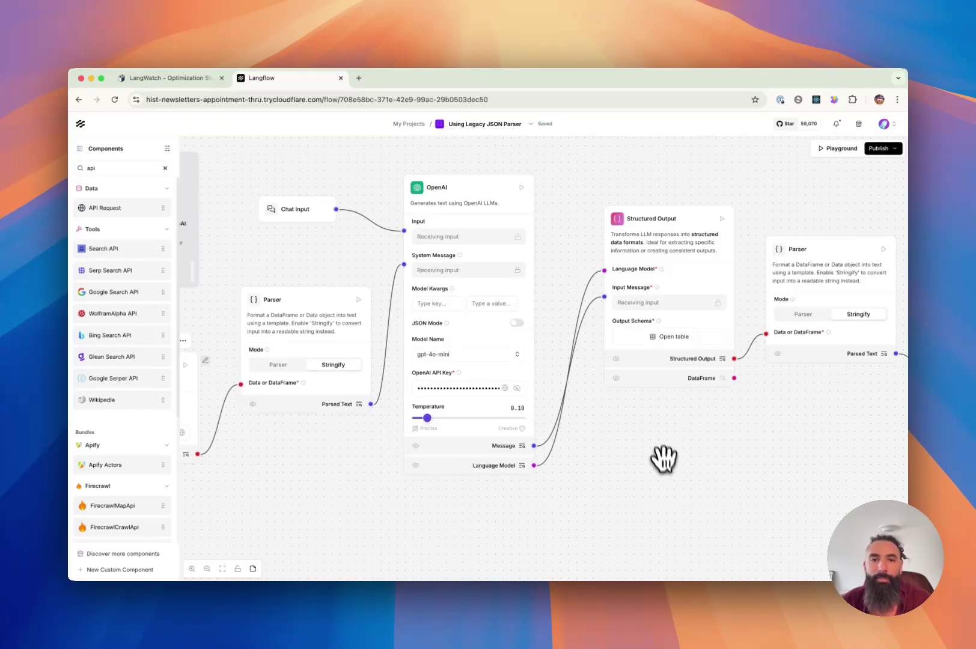
drag(660, 474, 465, 457)
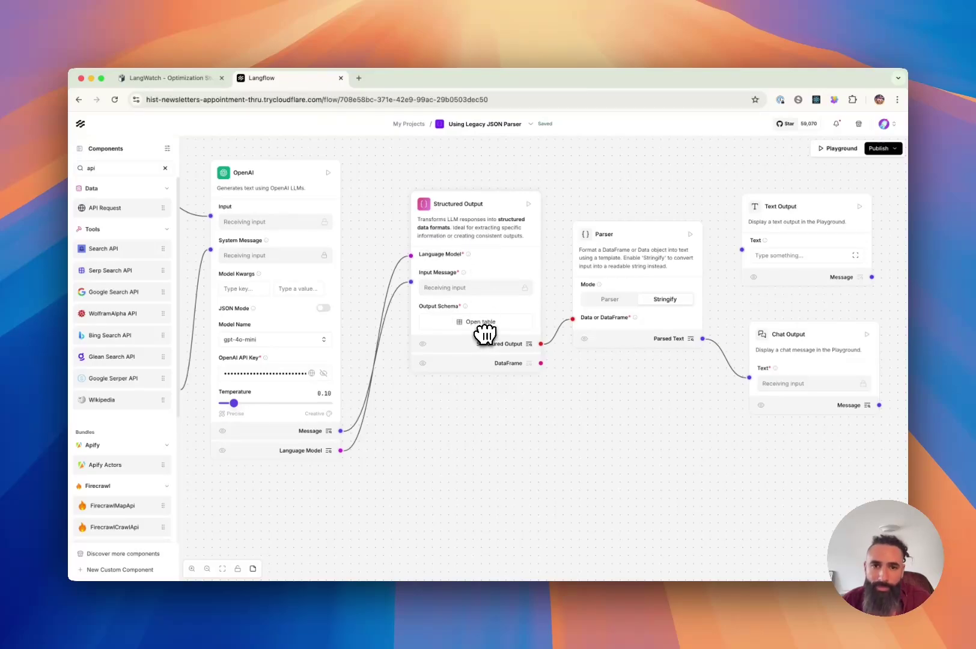
click(107, 171)
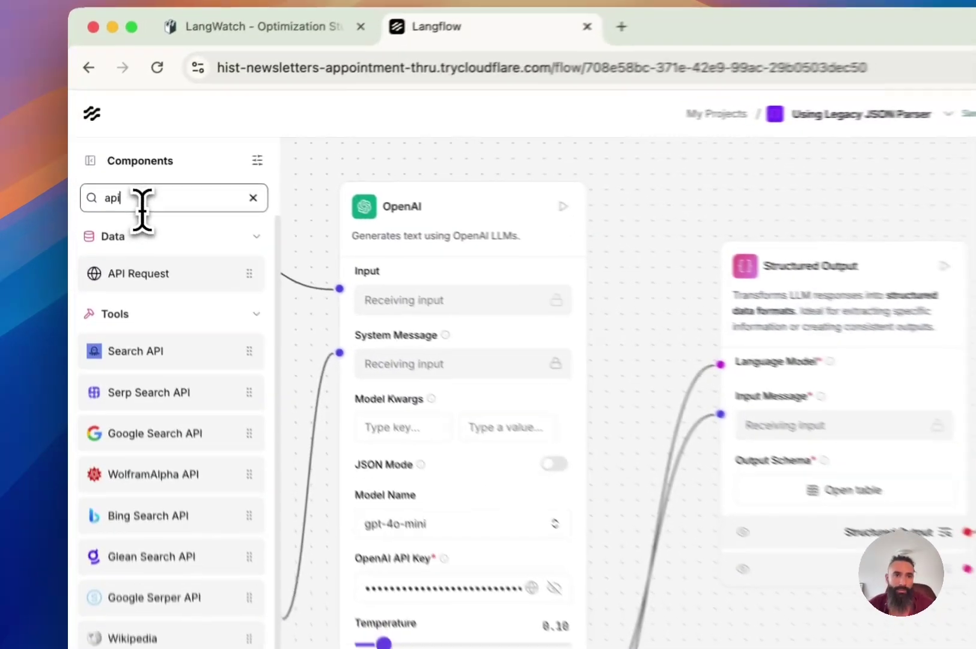
key(super+a)
text(stru)
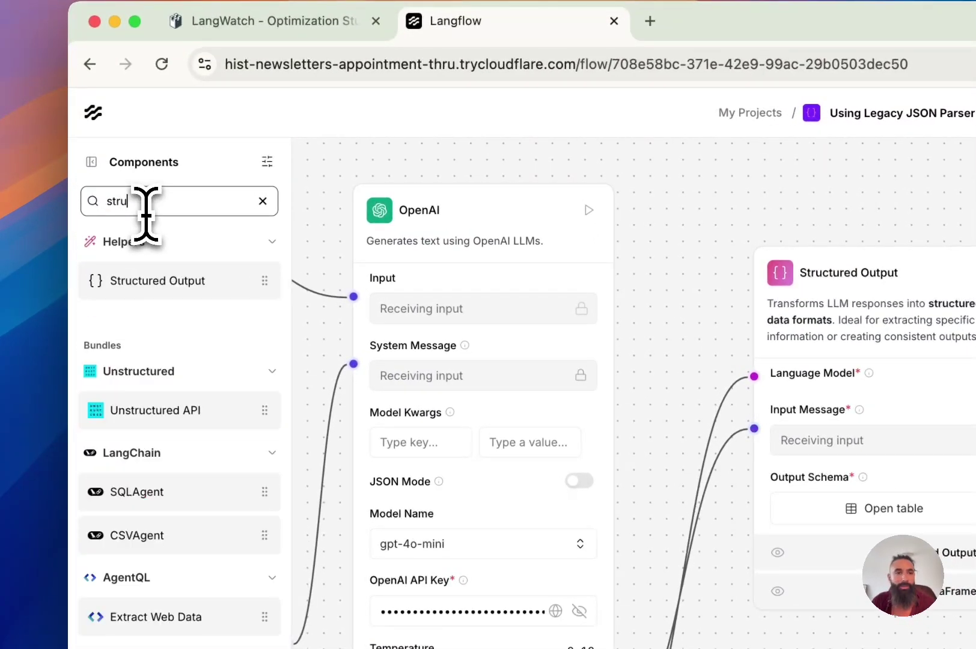
drag(163, 272, 812, 648)
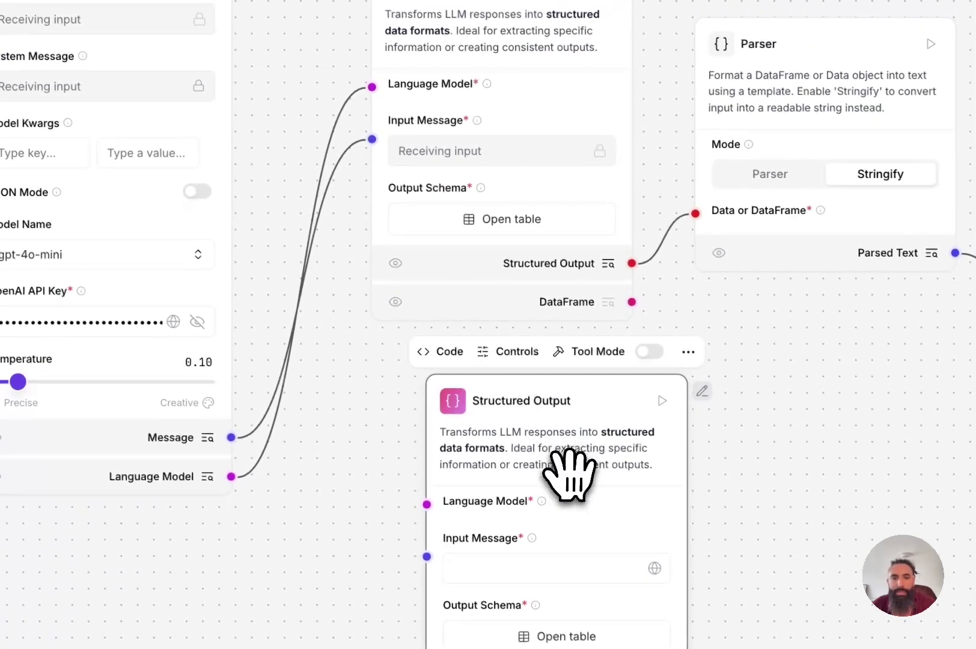
drag(709, 365, 652, 310)
drag(516, 420, 508, 418)
key(Delete)
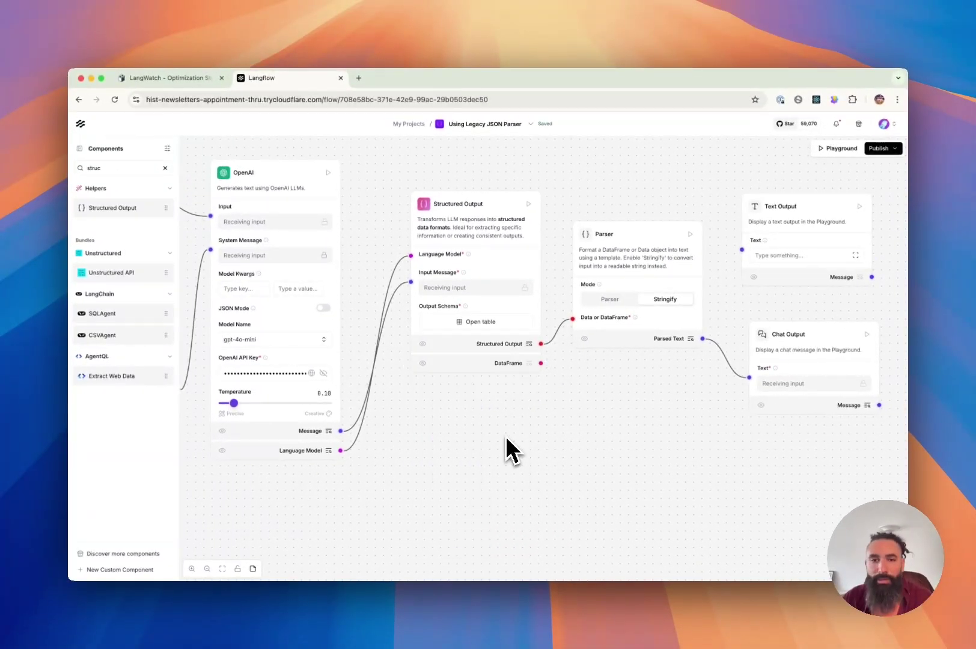
- Review the output schema table of the Structured Output component connected to the OpenAI model
click(486, 322)
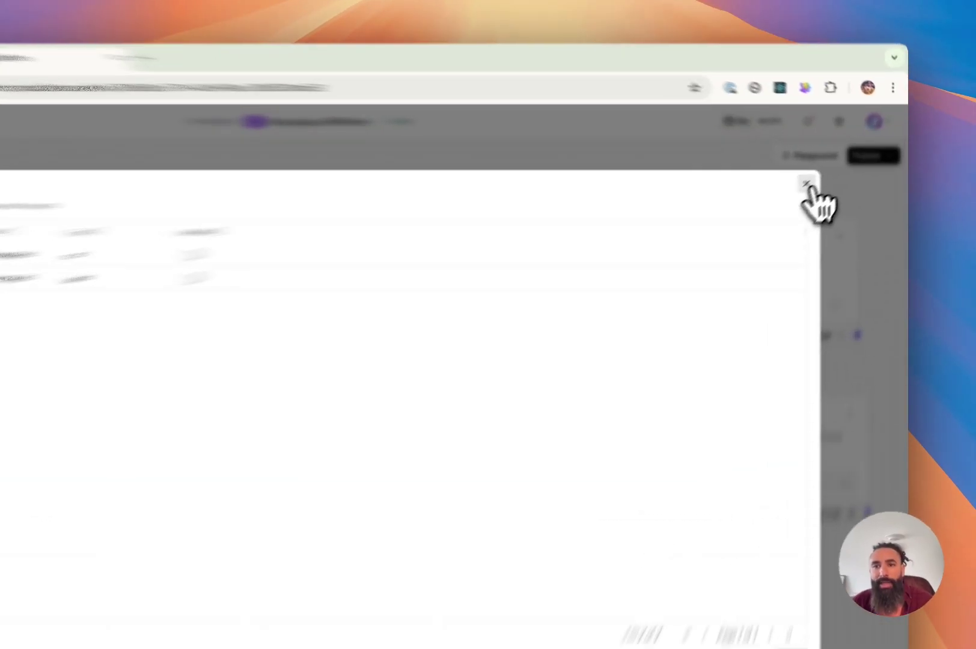
click(835, 168)
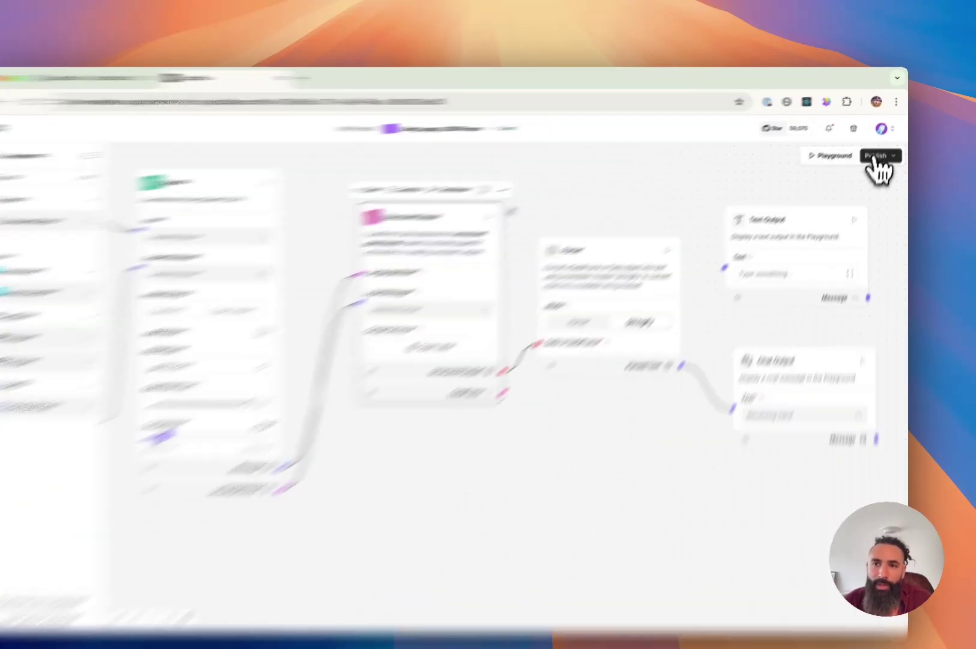
- Open the flow's Python API access code and switch to the LangWatch Optimization Studio workflow
click(879, 149)
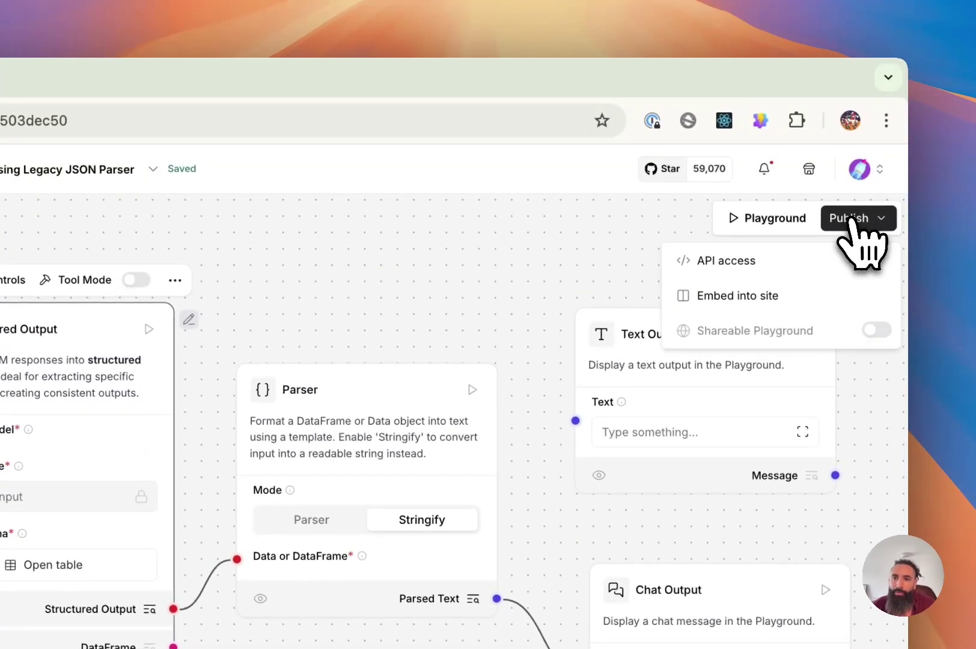
click(761, 263)
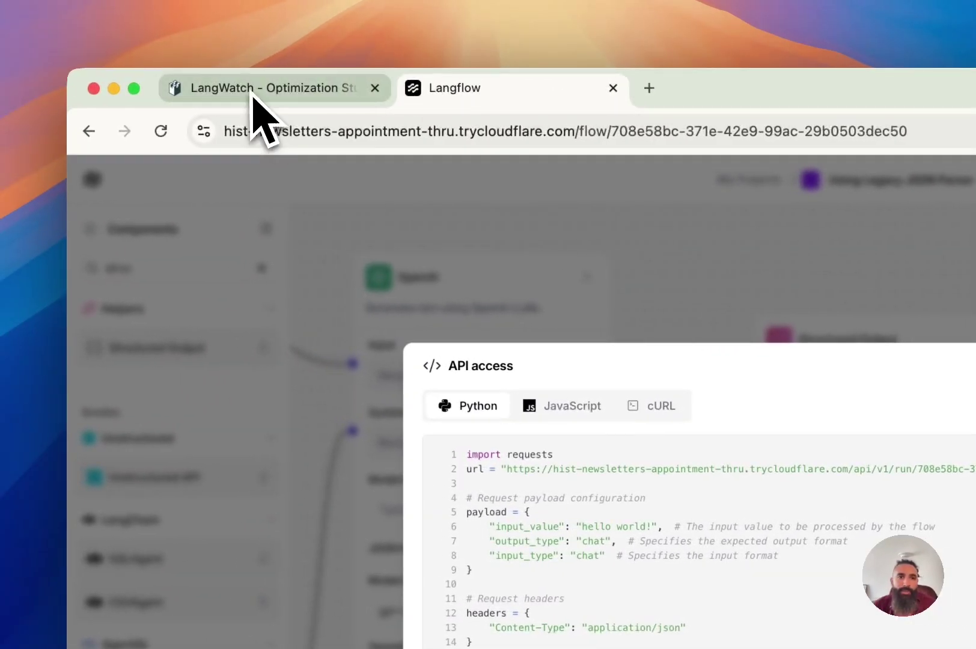
click(90, 81)
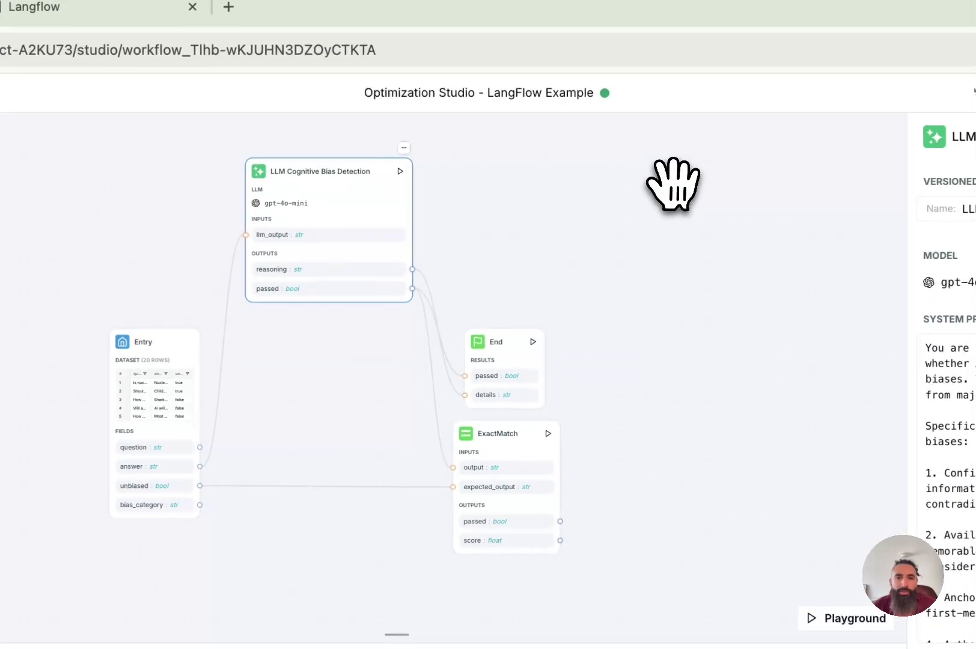
- Add a Code node below the LLM Cognitive Bias Detection node and rename it "LangFlow API"
drag(658, 211, 612, 207)
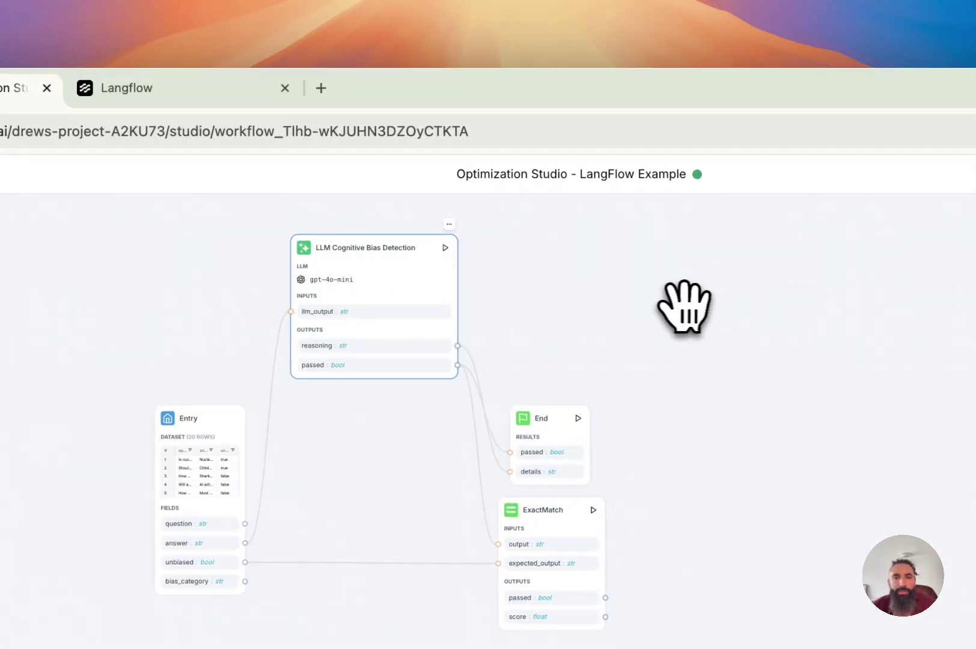
drag(684, 307, 663, 312)
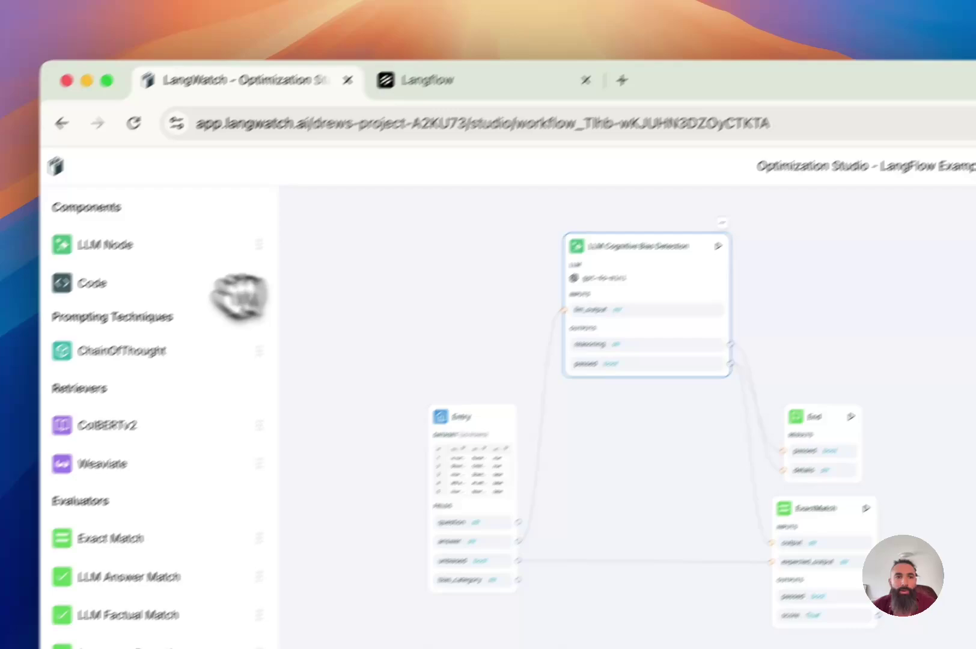
drag(239, 294, 444, 390)
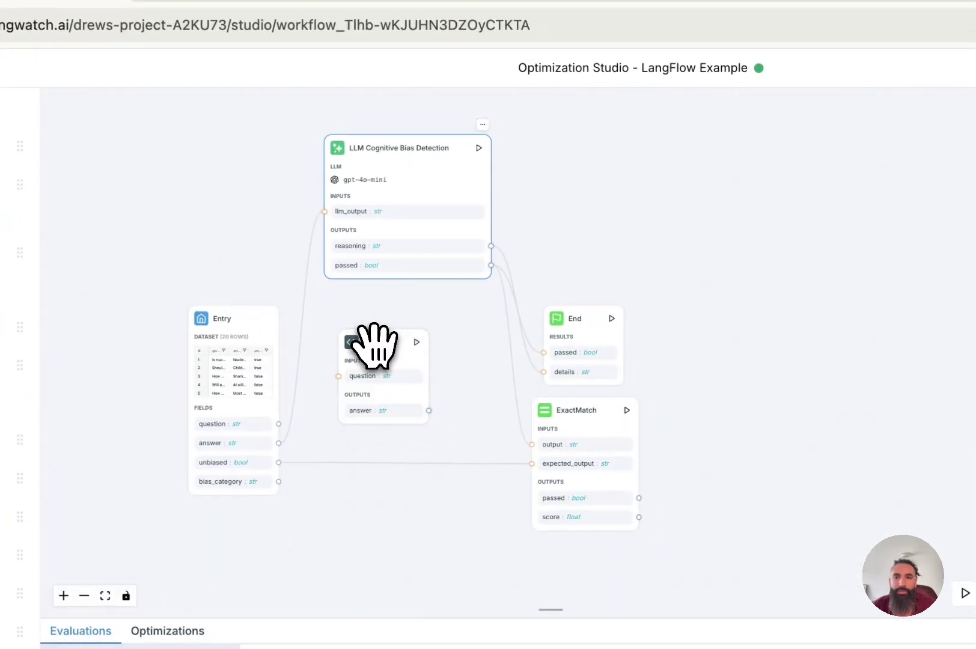
click(426, 354)
double_click(646, 221)
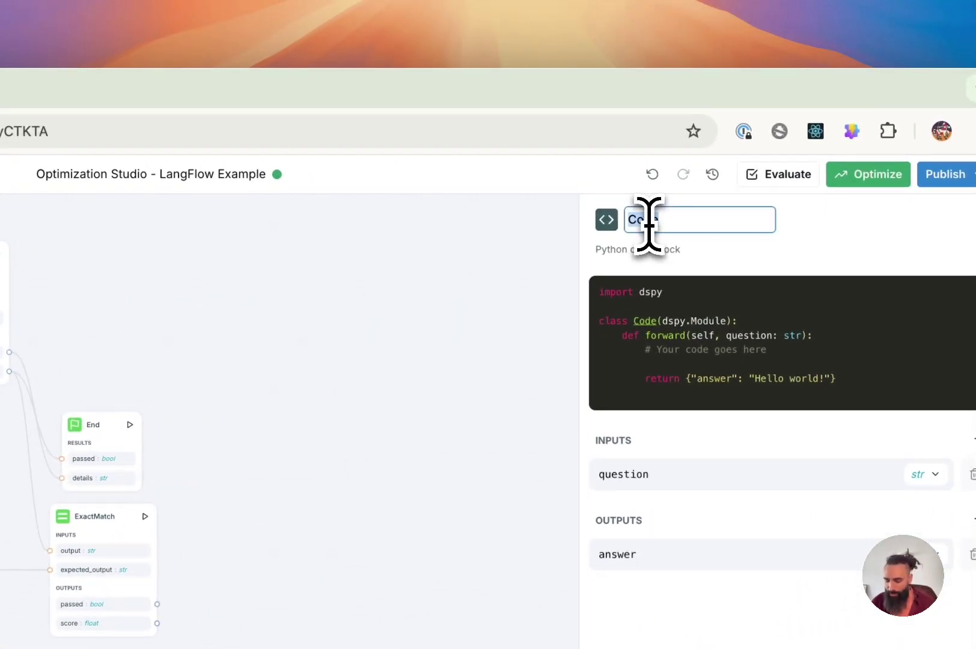
text(LangFlow API)
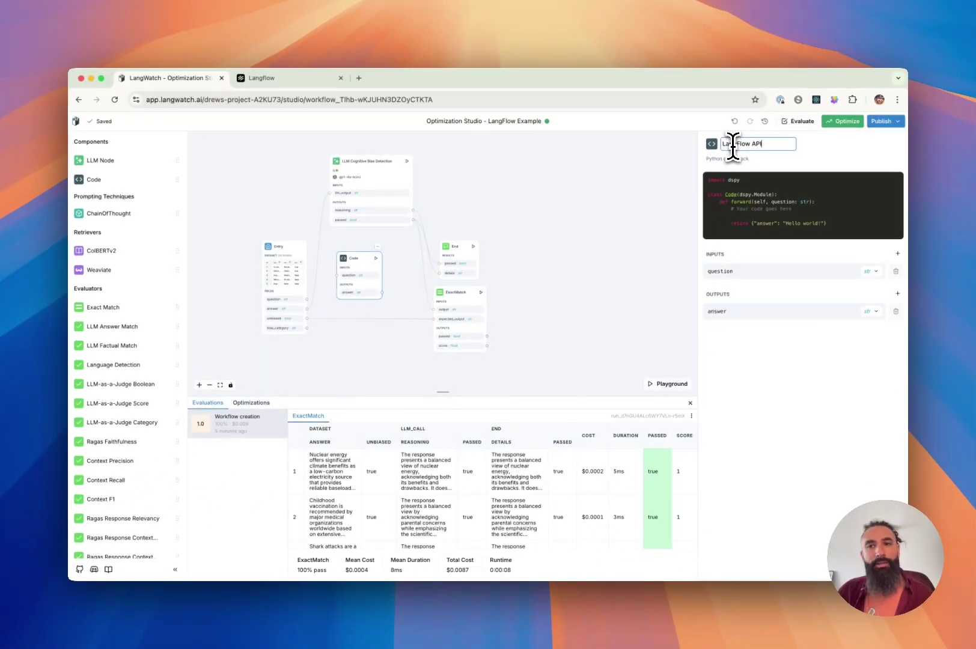
key(Return)
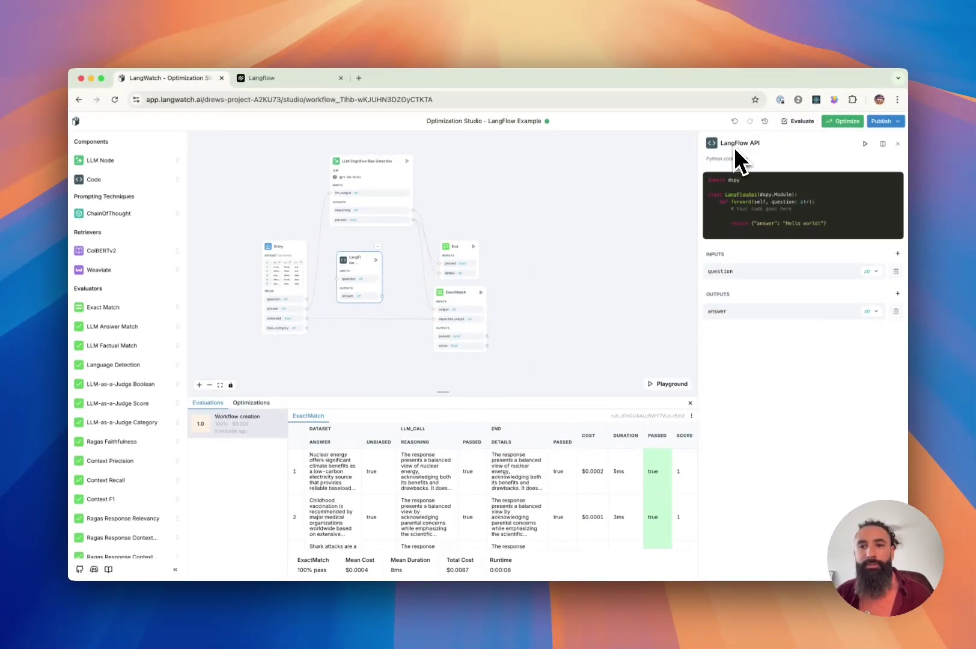
- Open the LangFlow API node's code for editing and paste the copied Langflow Python request snippet below the existing class
mouse_move(782, 226)
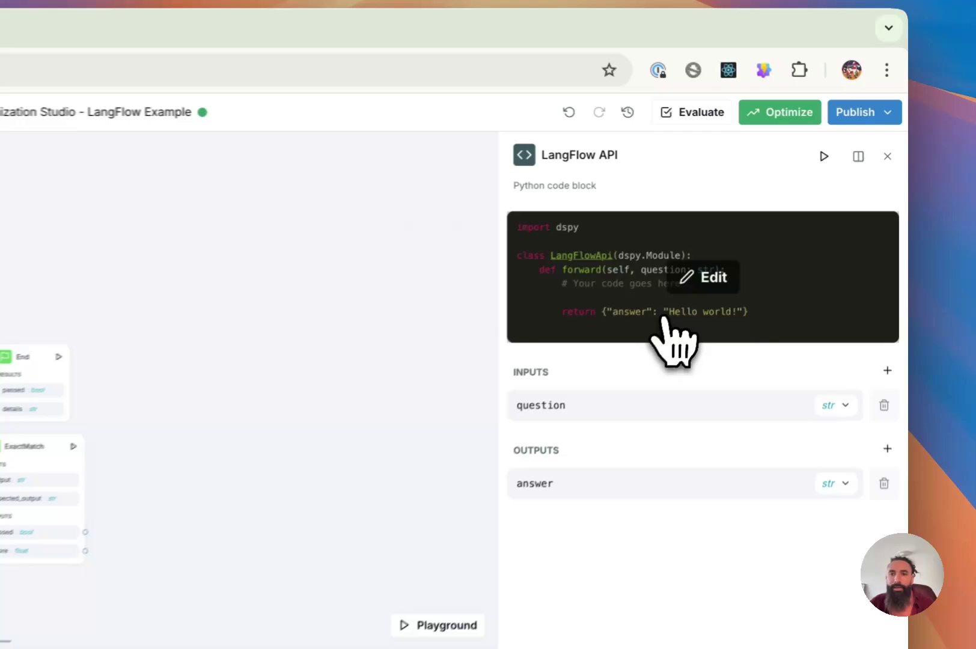
click(662, 317)
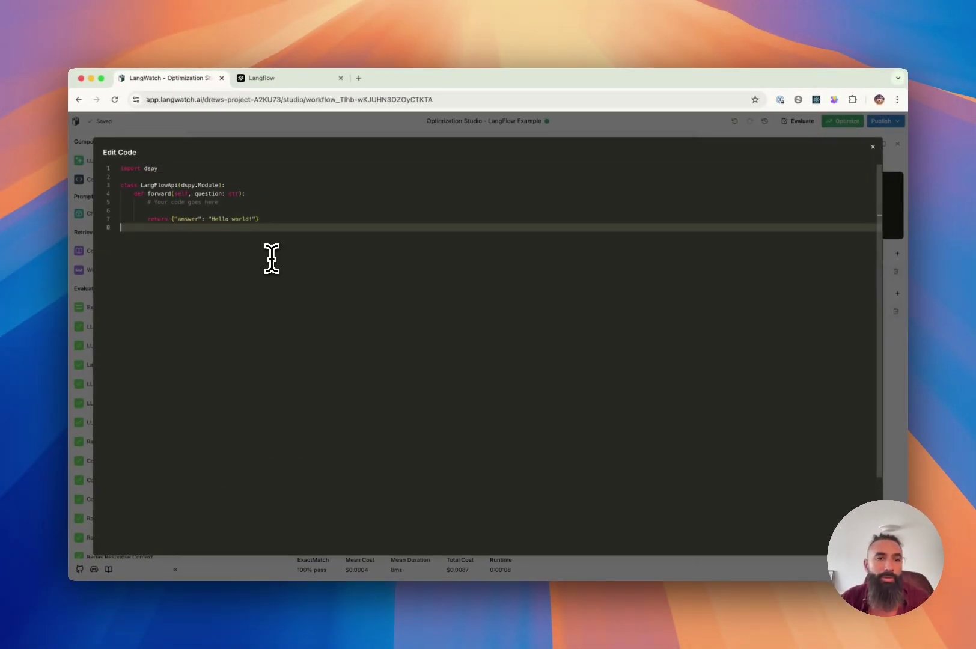
key(super+v)
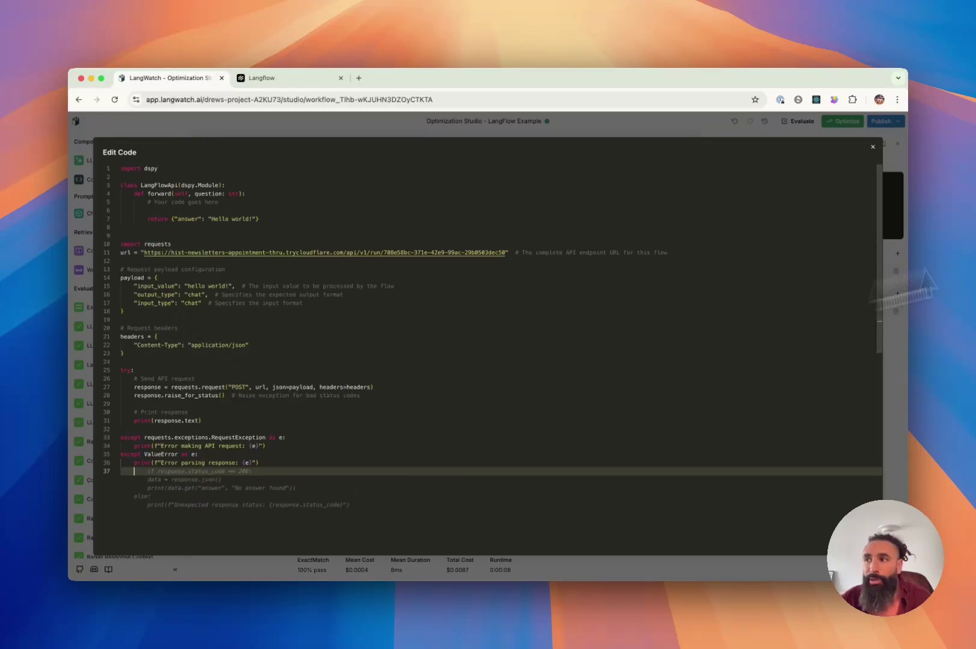
- Replace all of the node's code with the prepared version that sends question as input_value and returns the first entry of the parsed results
key(super+Tab)
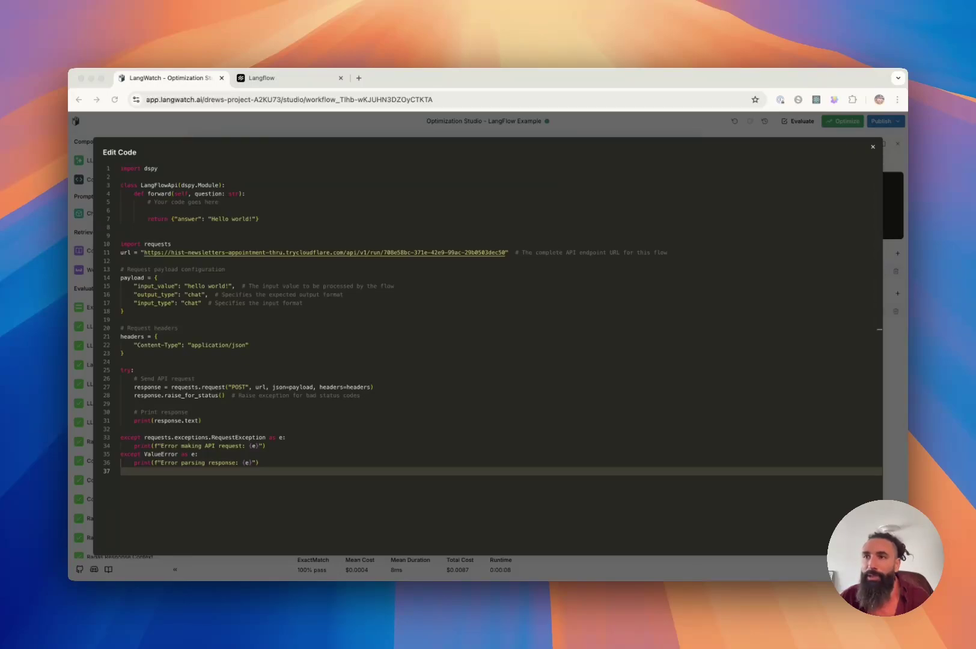
key(super+Tab)
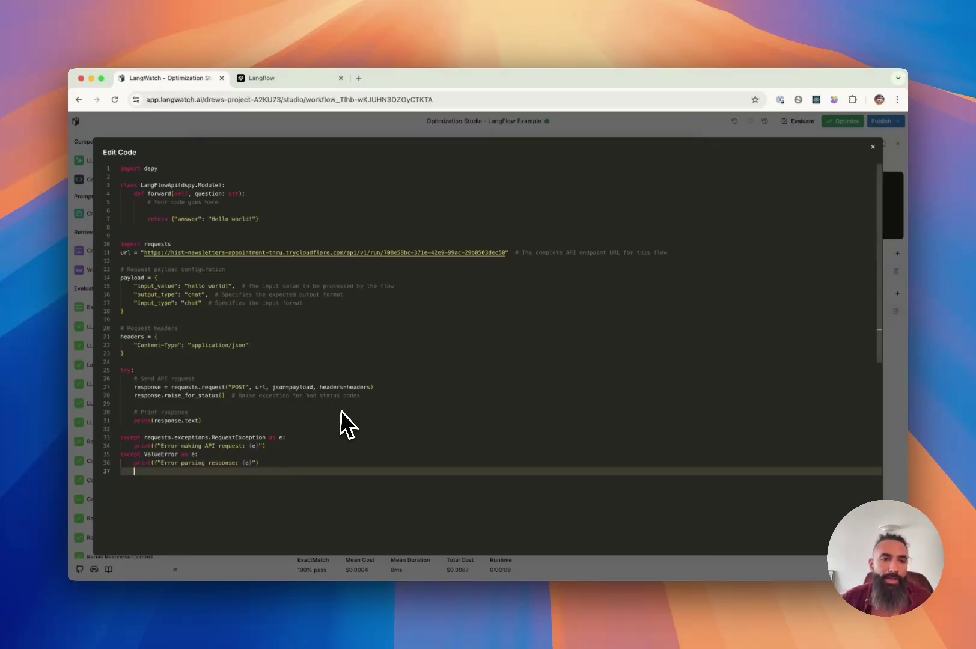
scroll(341, 411, down, 1)
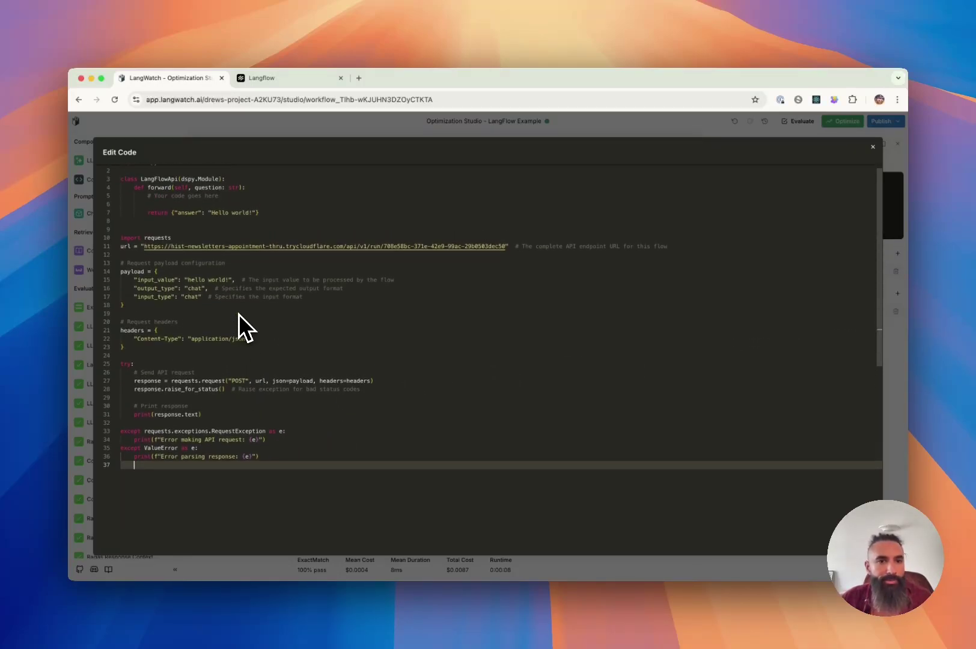
scroll(238, 313, up, 1)
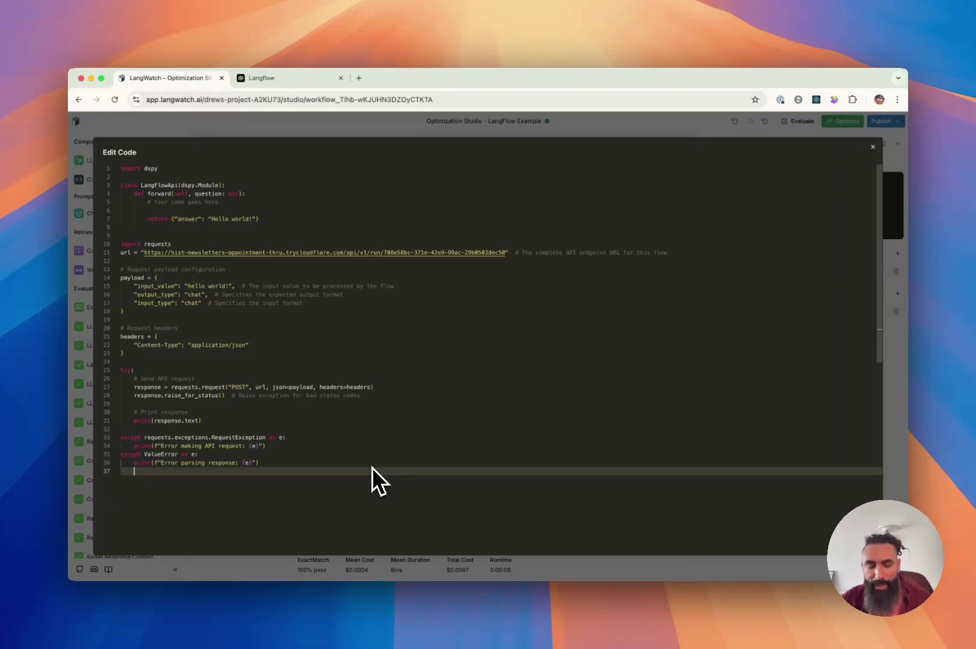
key(super+a)
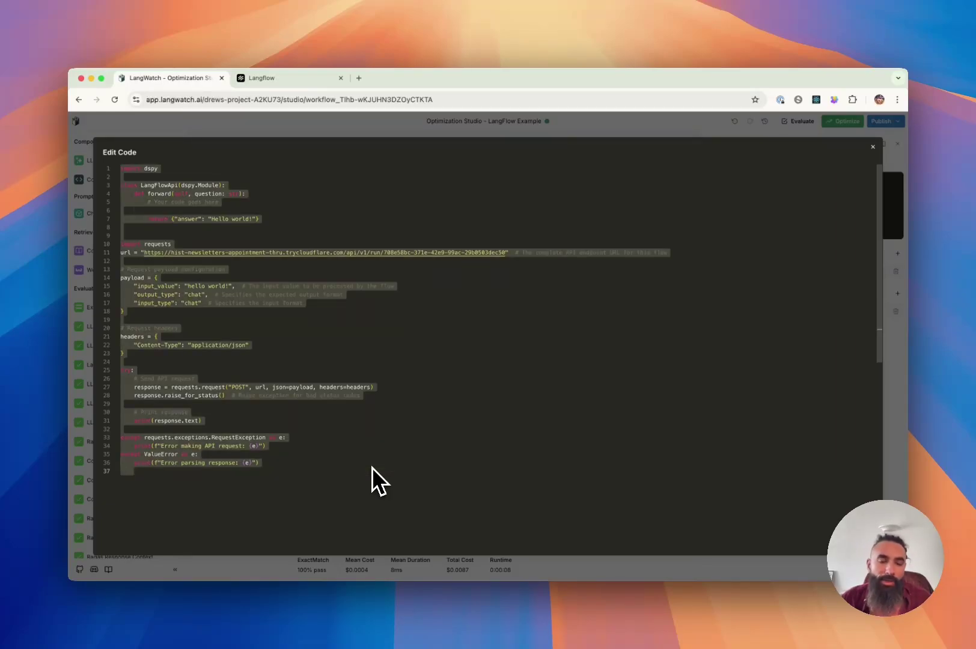
key(super+v)
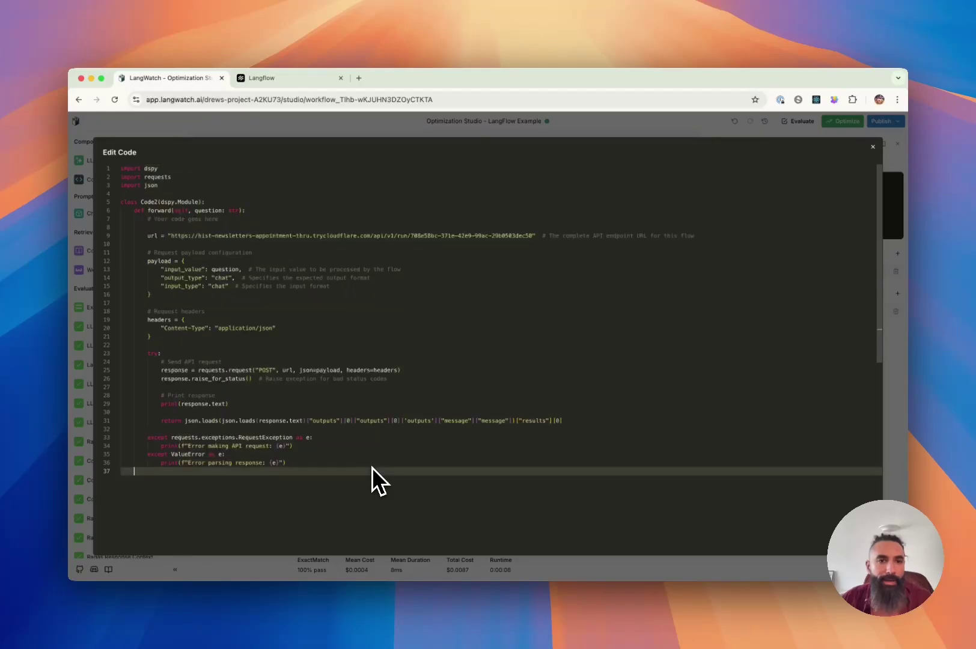
- Review the replaced code's request payload and the return line that extracts the first result from the response JSON
scroll(453, 358, down, 1)
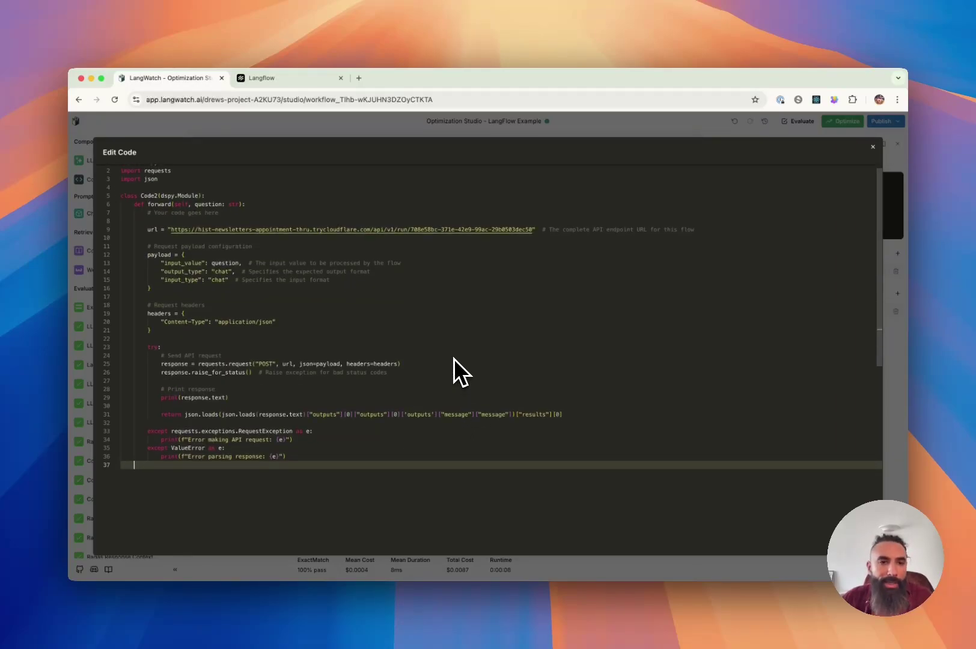
scroll(454, 358, up, 1)
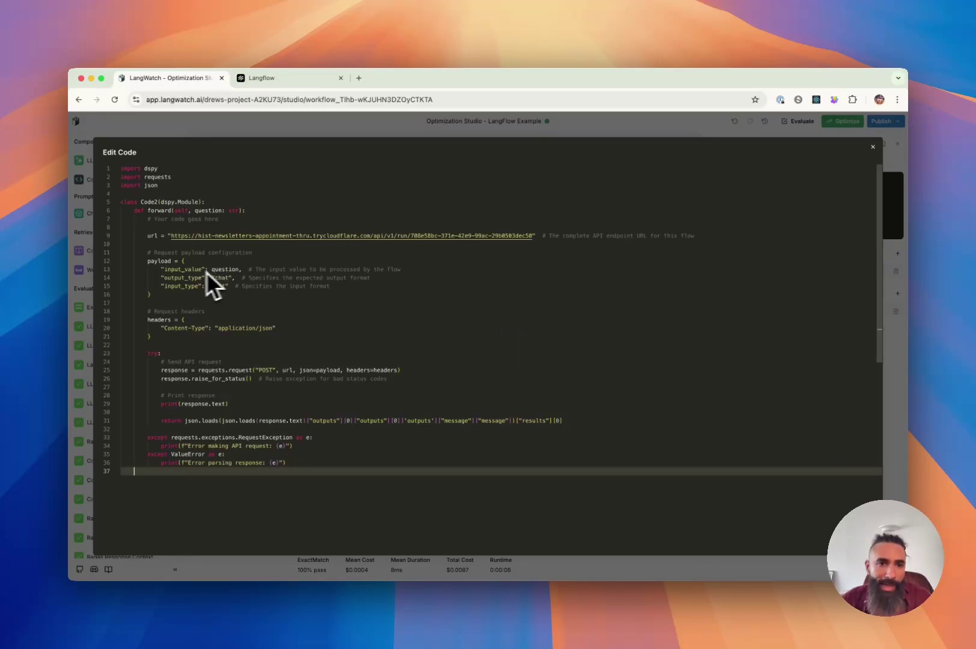
scroll(453, 343, down, 2)
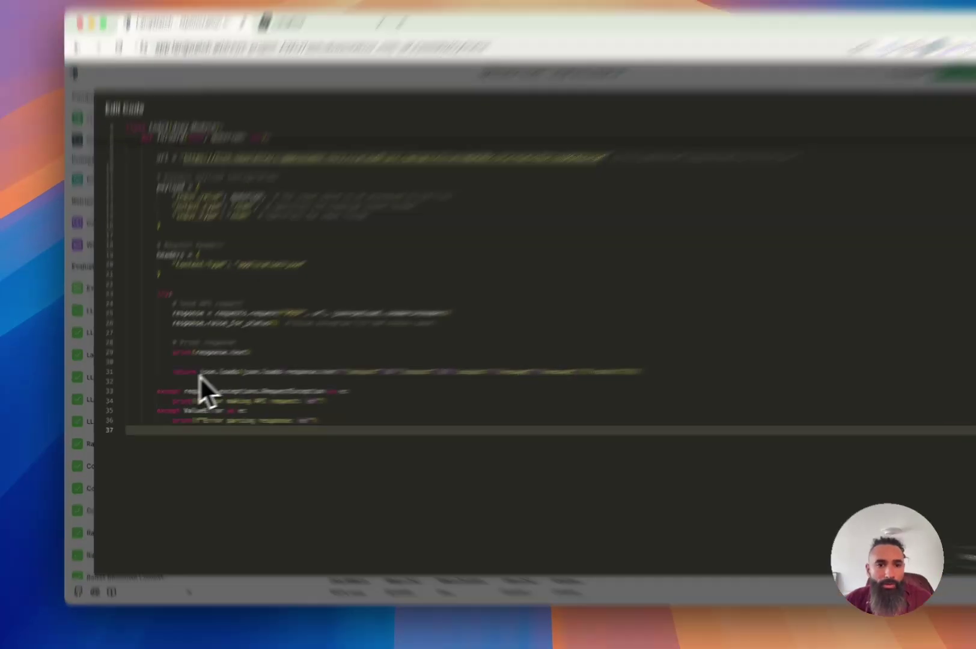
drag(183, 383, 544, 388)
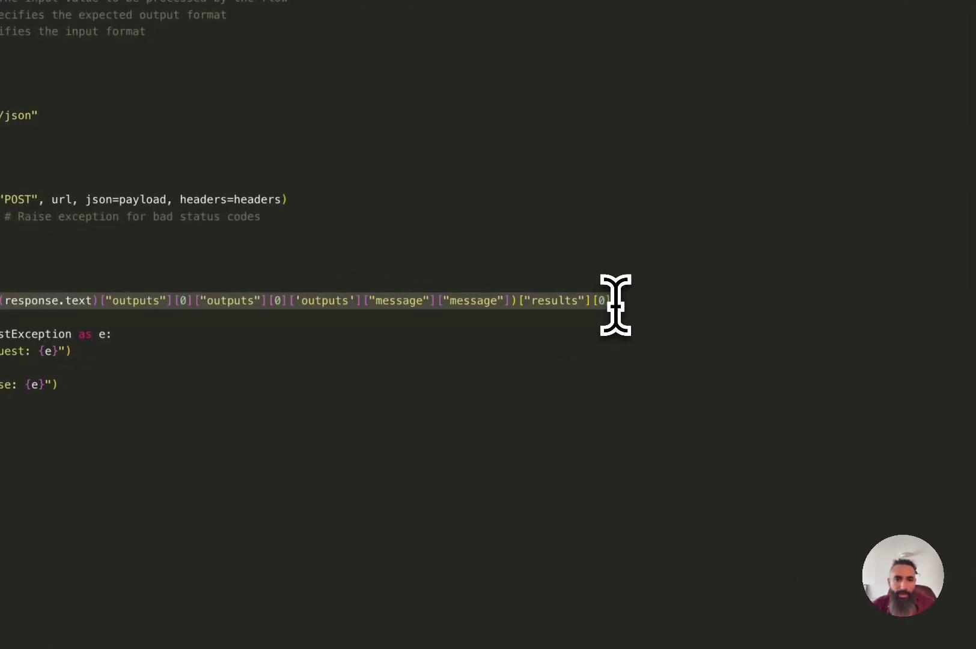
click(695, 294)
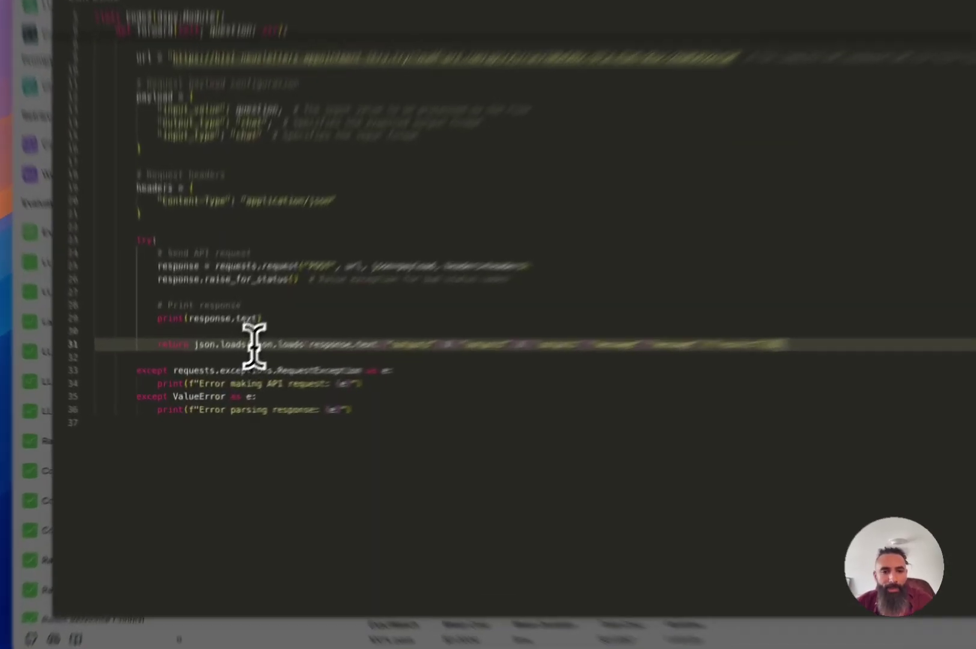
- Examine the return line's nested json.loads expression and its outputs and message keys, and leave the code editor
drag(220, 379, 480, 383)
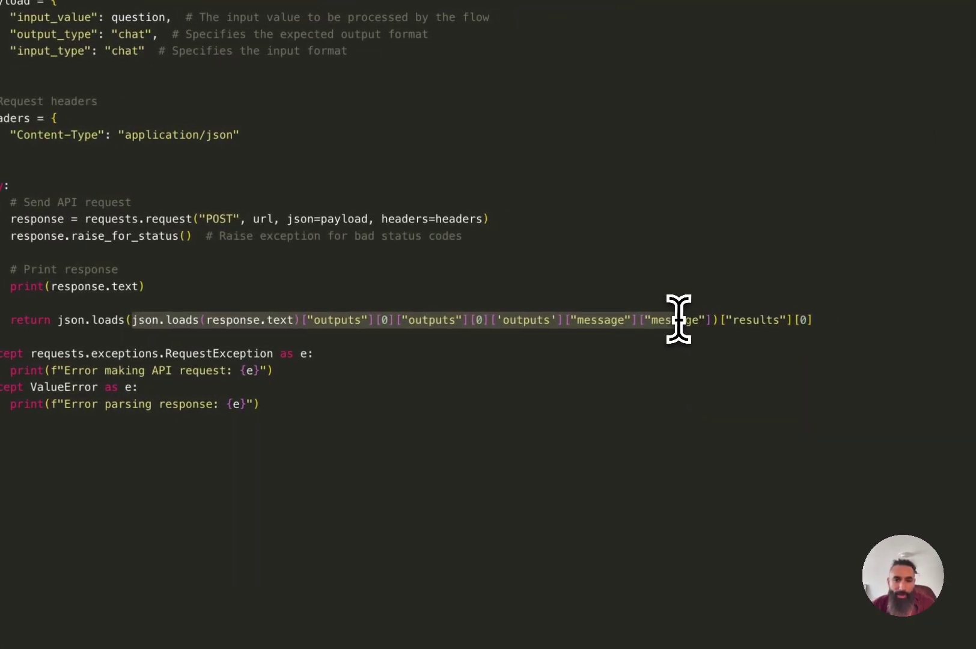
click(390, 318)
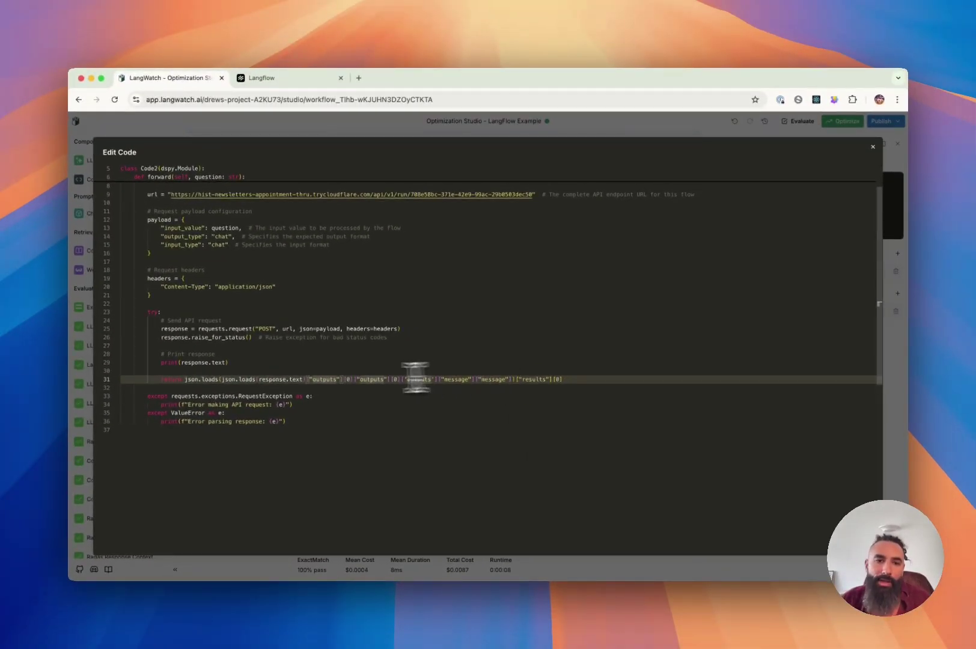
click(196, 379)
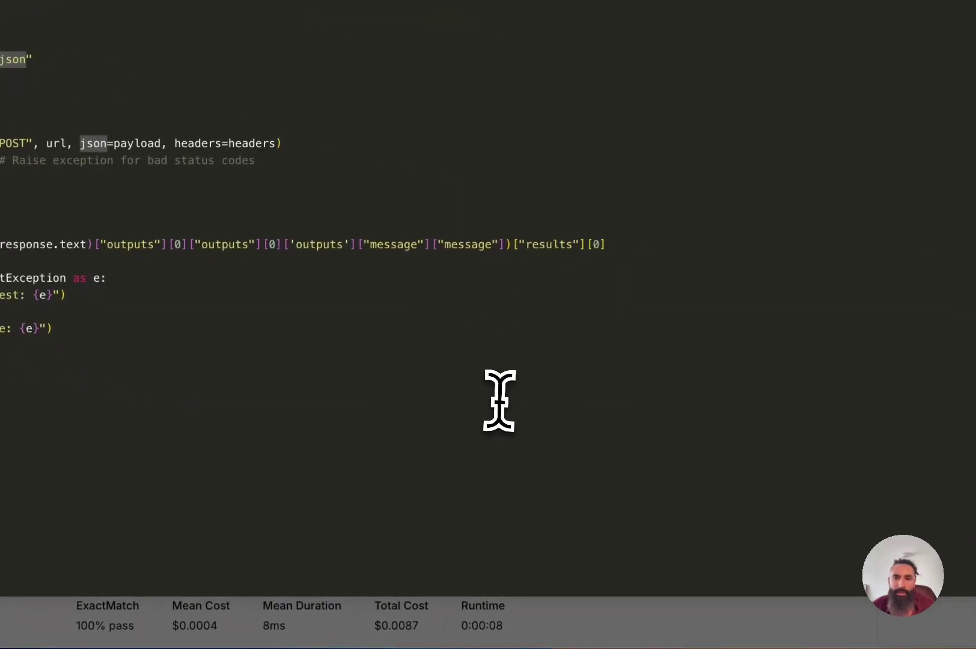
click(799, 499)
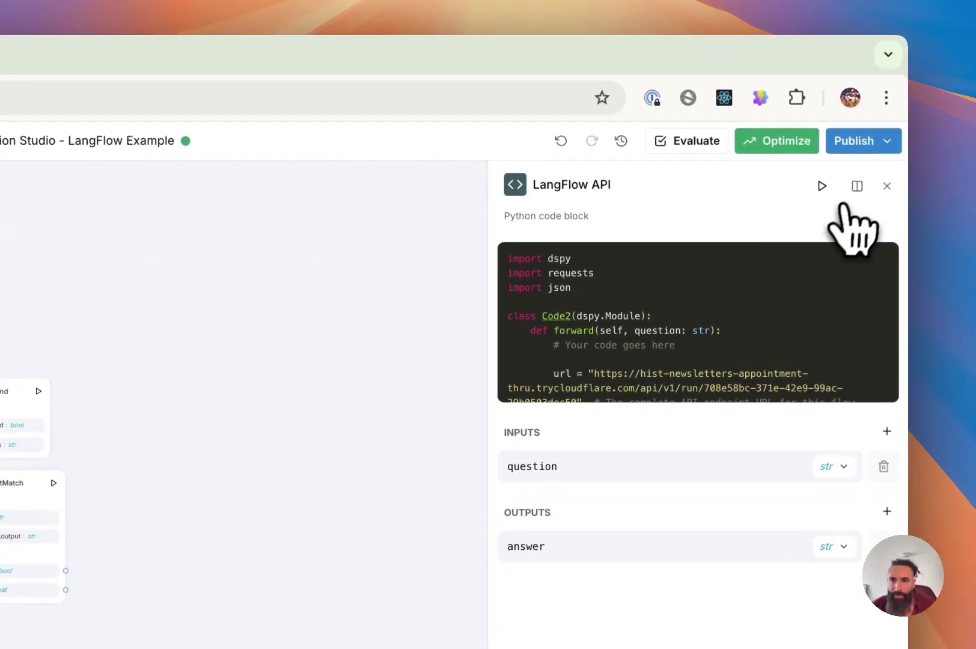
click(862, 216)
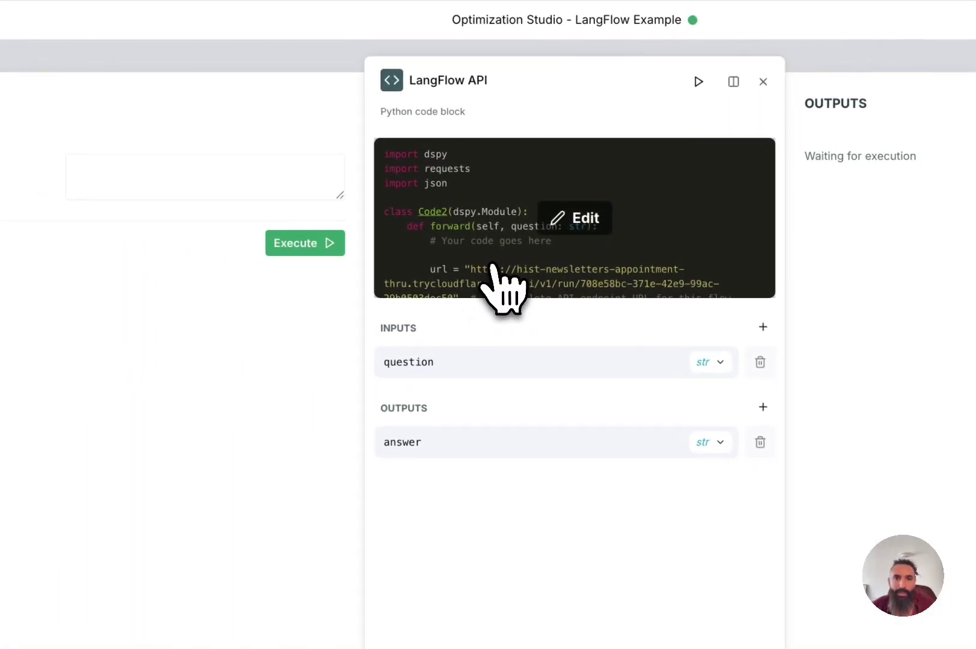
click(340, 229)
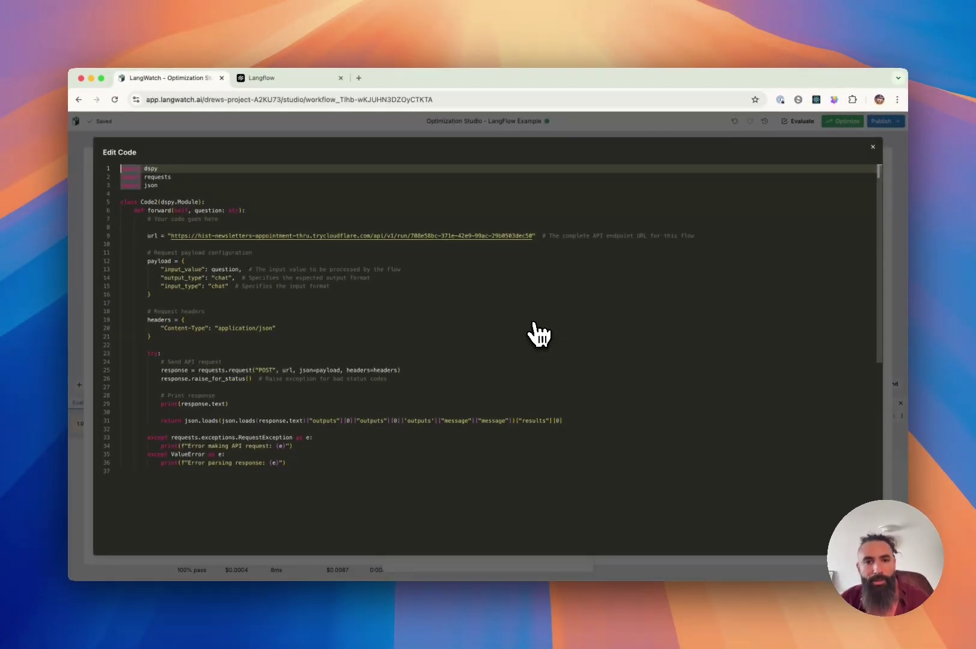
key(Escape)
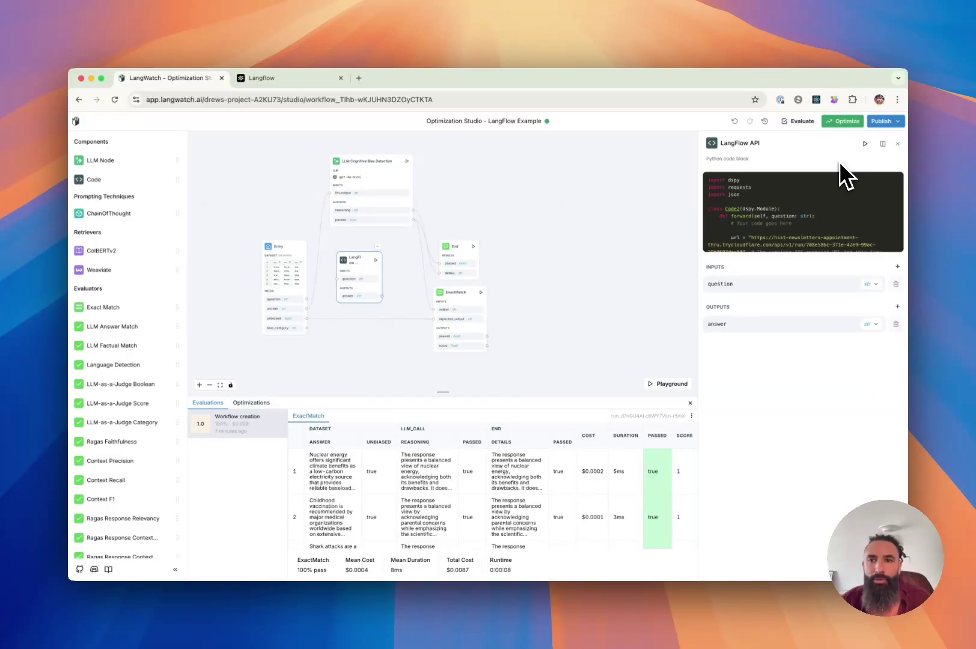
- Expand the LangFlow API node, rename its answer output to "reasoning" and add a second output "passed" of type bool
click(882, 144)
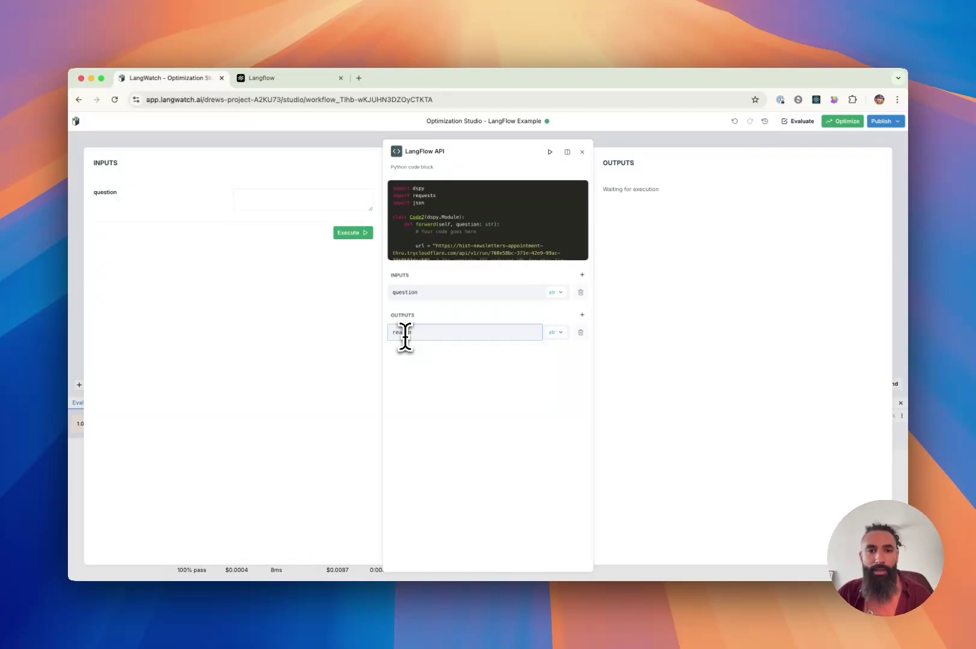
click(405, 335)
text(reasoning)
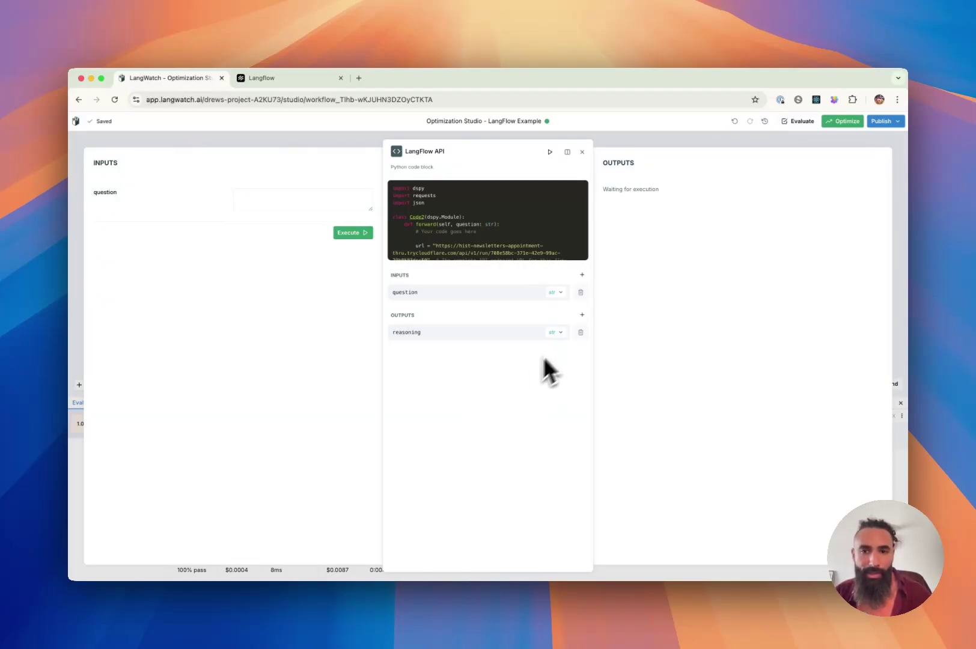
click(582, 315)
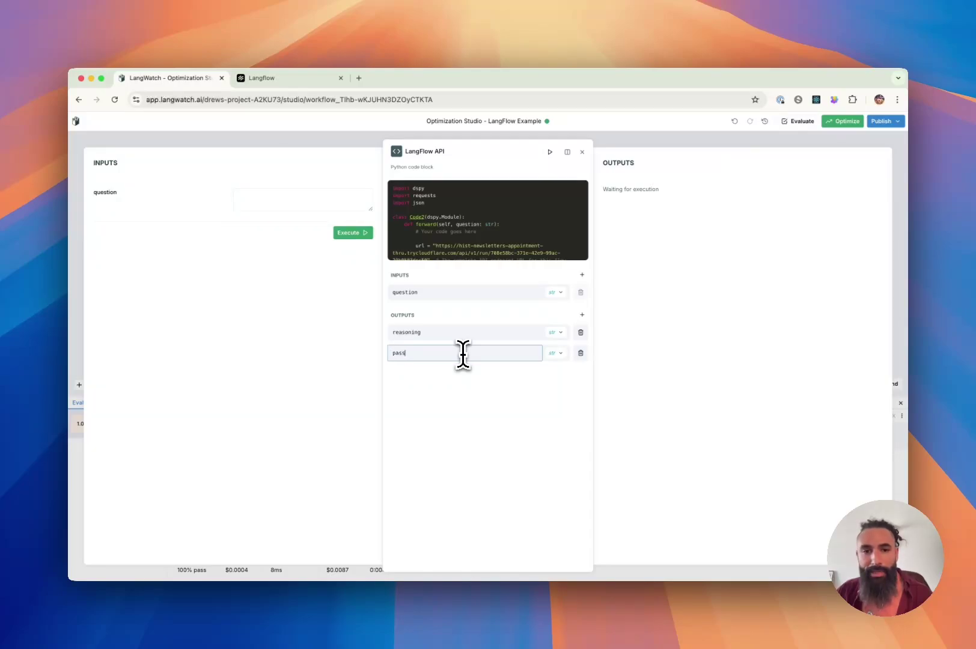
click(554, 354)
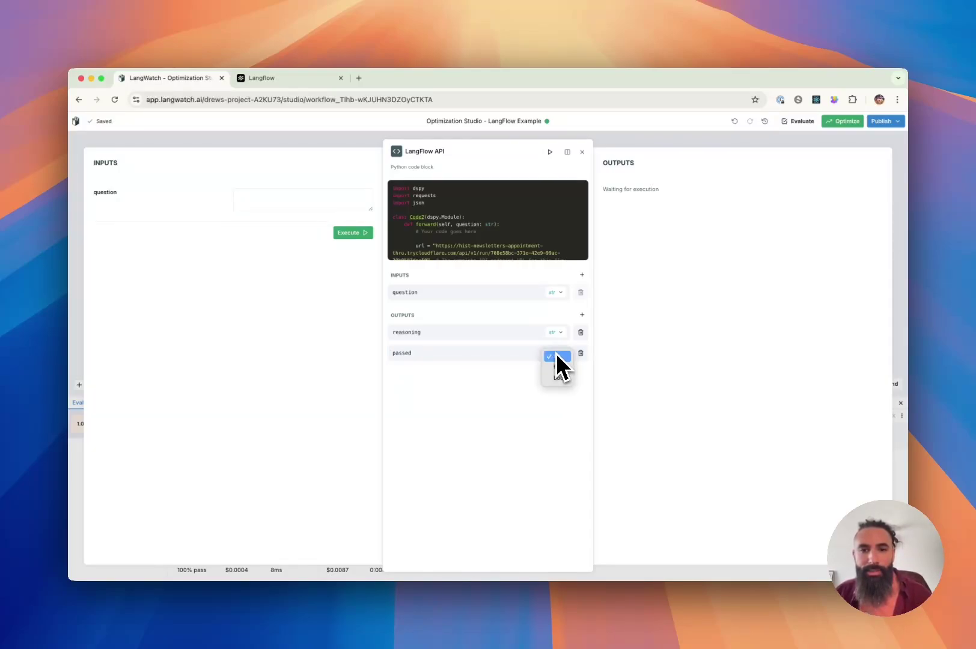
click(558, 378)
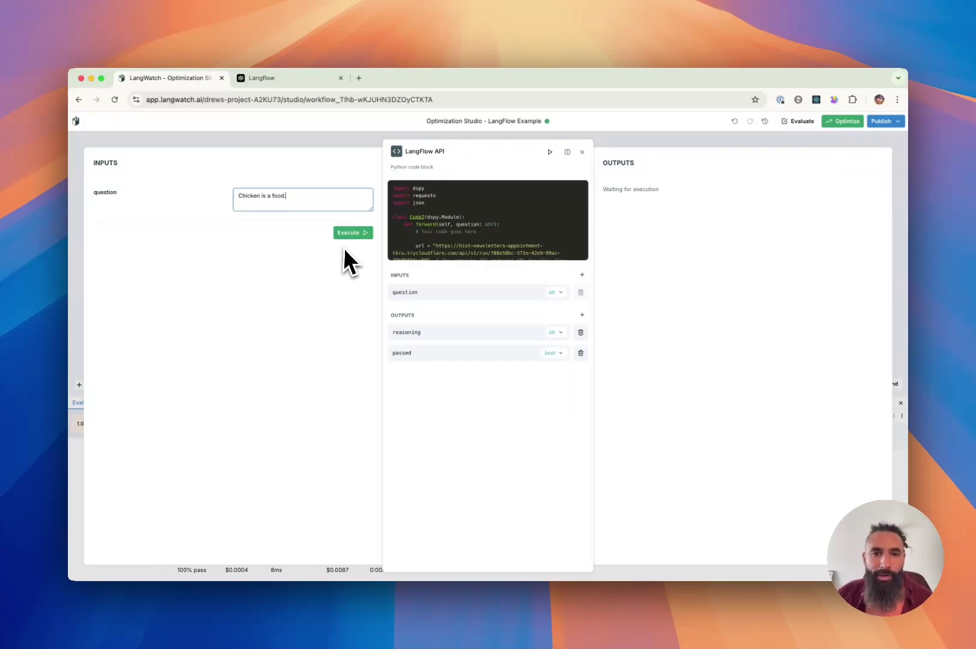
- Test the LangFlow API node with the question "Chicken is a food." and close its expanded view
click(353, 234)
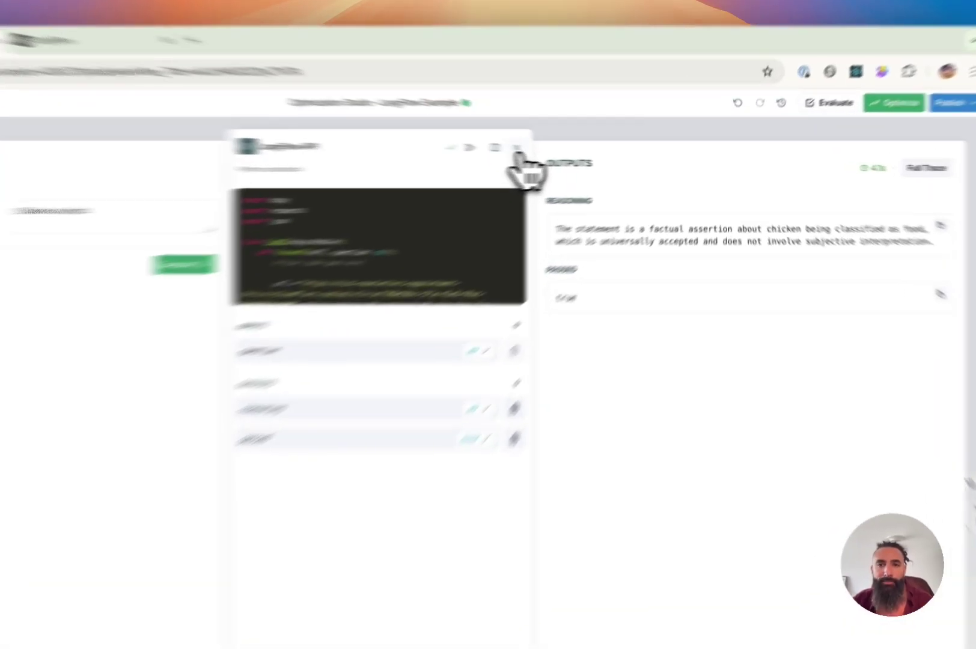
click(582, 152)
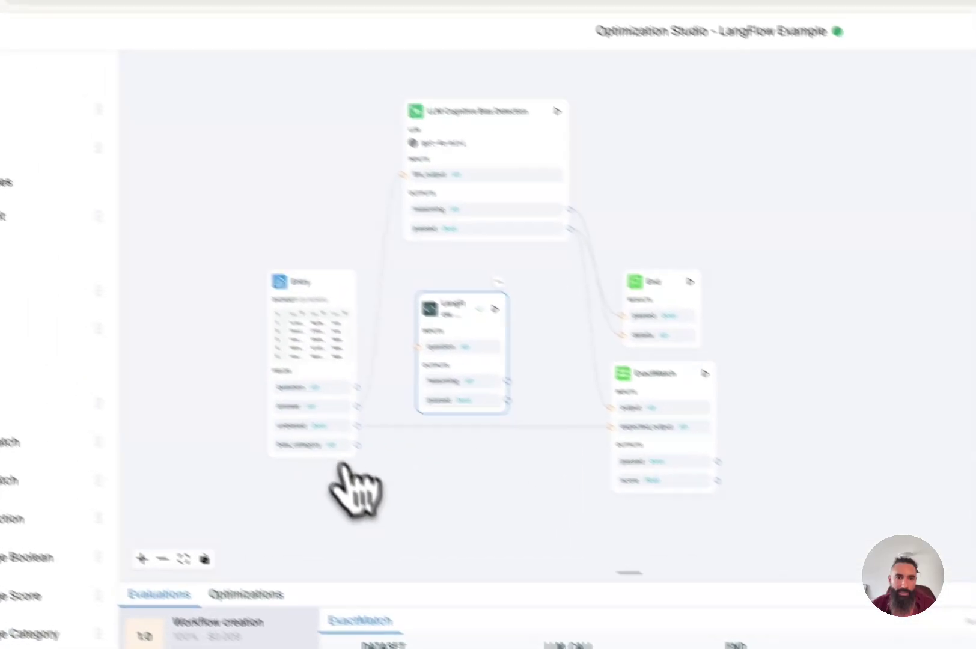
- Connect Entry's answer to the LangFlow API node's question input, and replace the connection into End's details with LangFlow API's reasoning output
click(397, 432)
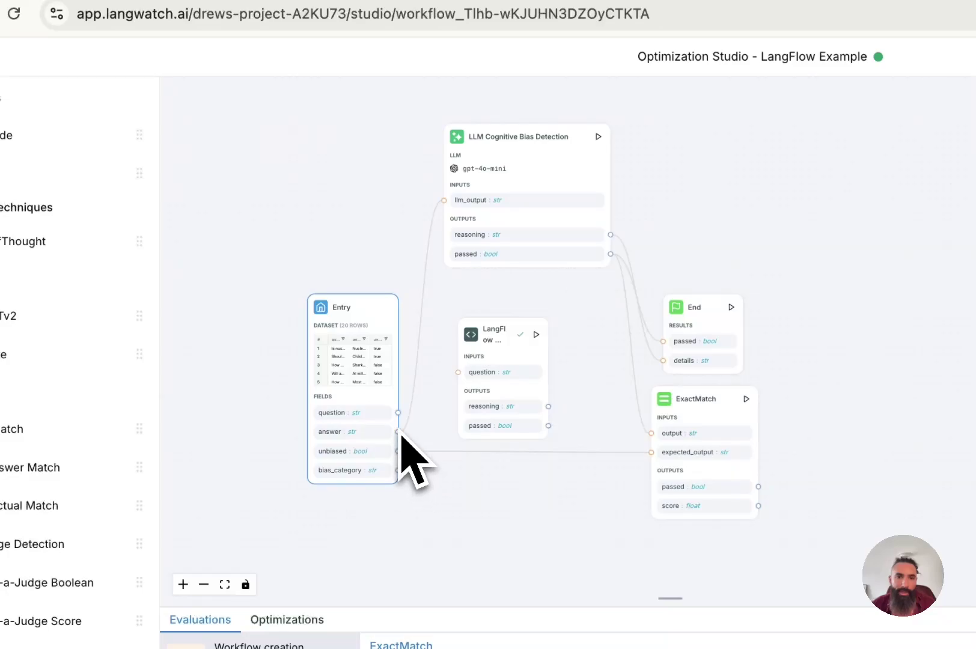
drag(397, 433, 458, 373)
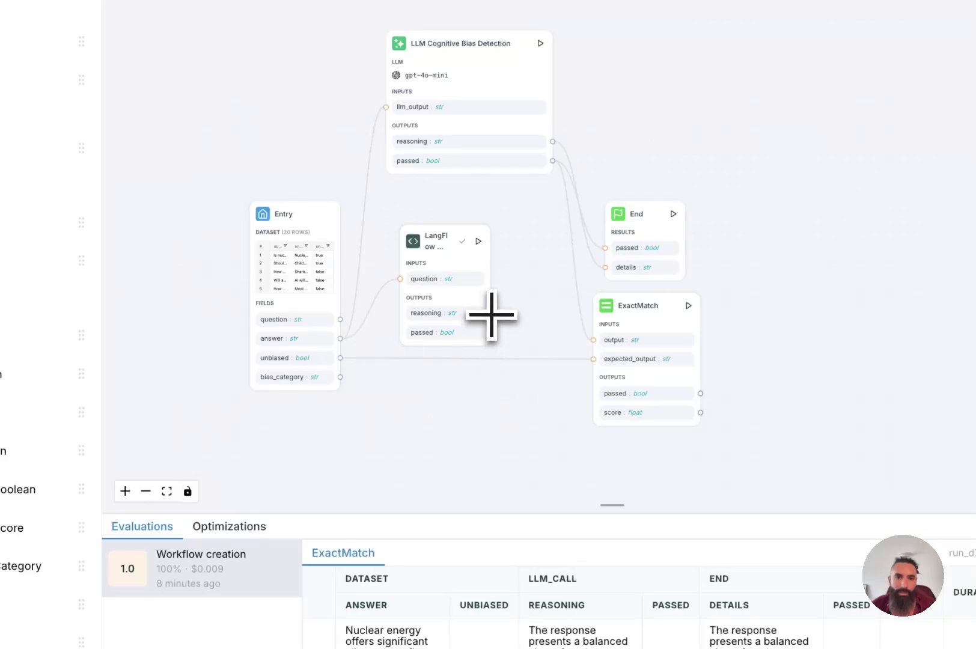
drag(490, 313, 553, 213)
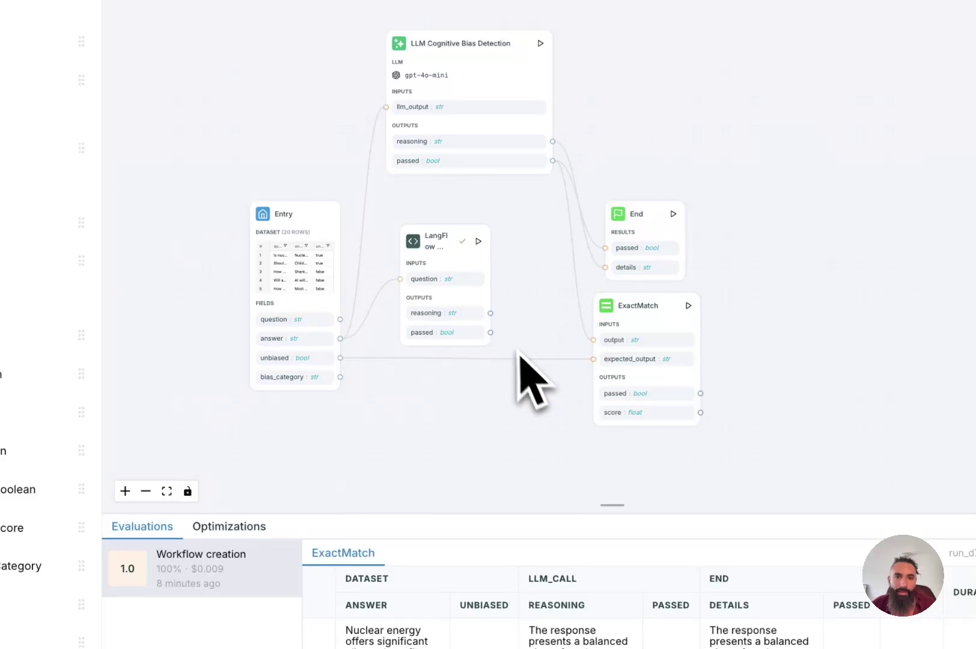
click(600, 266)
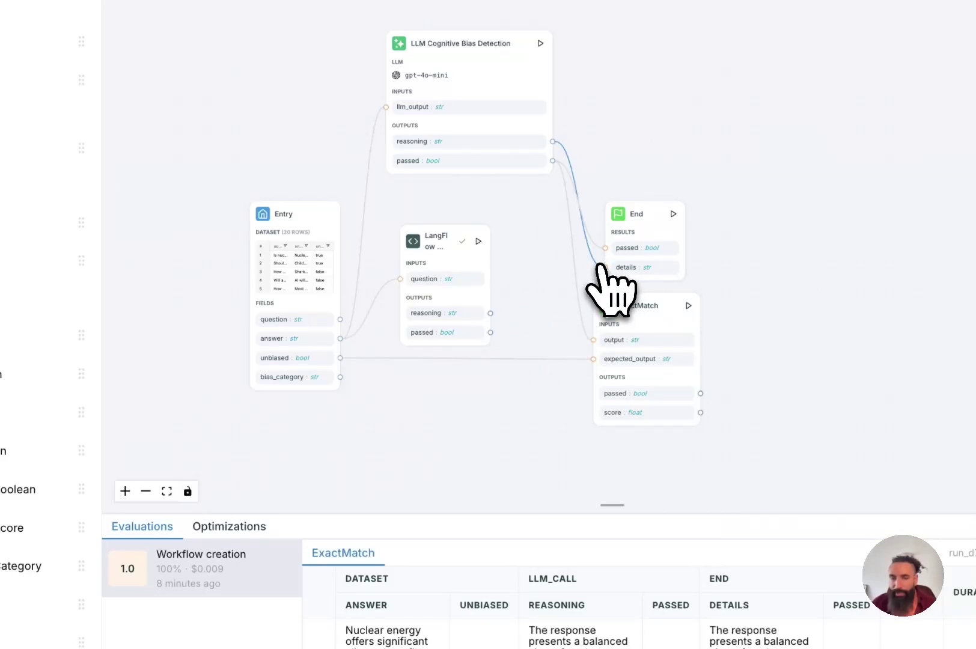
key(BackSpace)
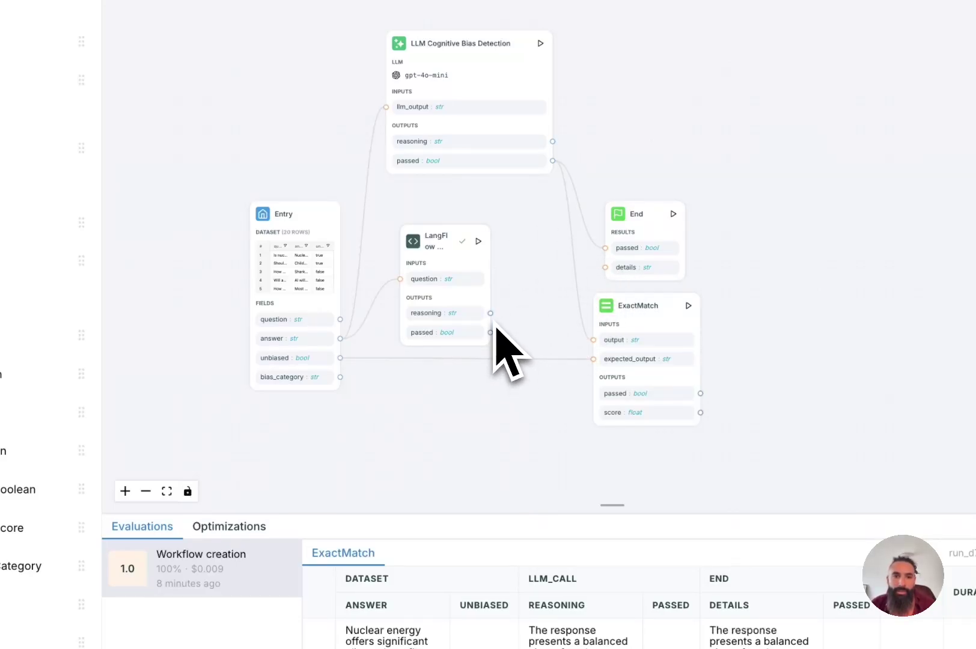
mouse_move(490, 313)
mouse_down()
mouse_move(580, 294)
mouse_move(605, 267)
mouse_up()
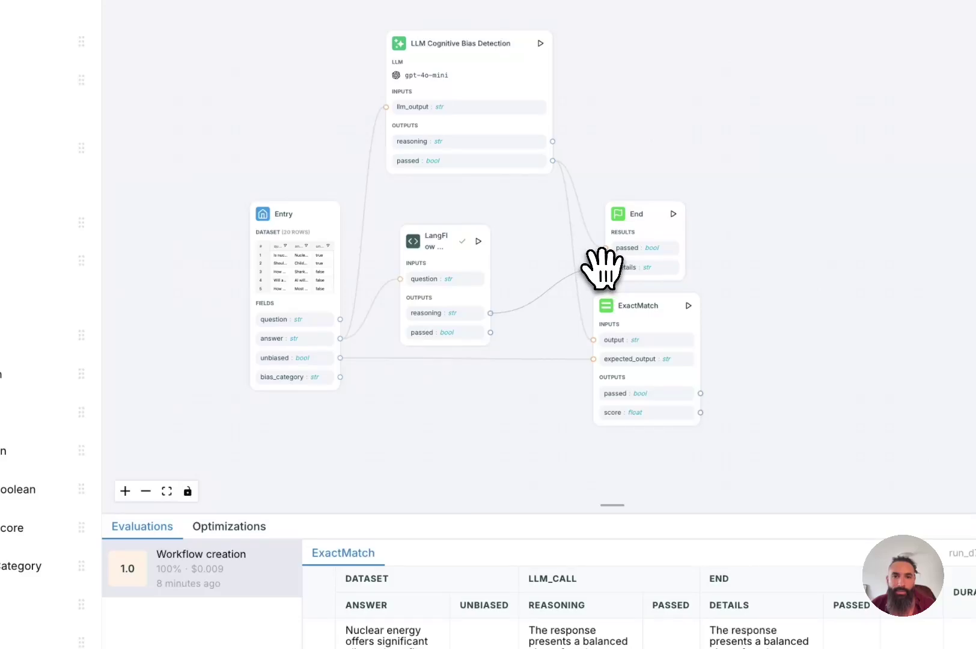
- Replace the connection into End's passed result with one from the LangFlow API node's passed output
click(592, 243)
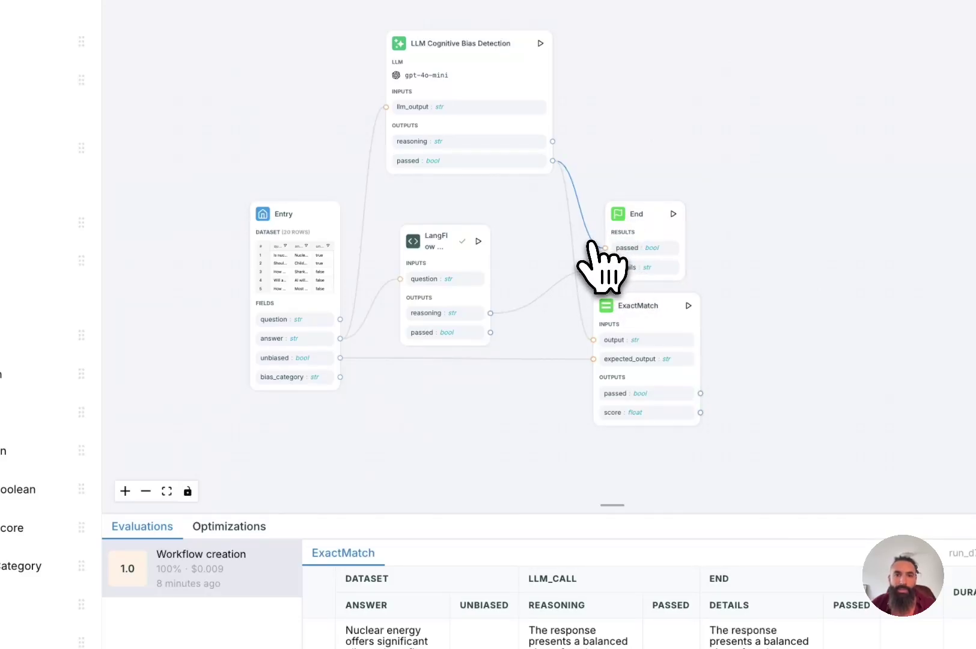
key(BackSpace)
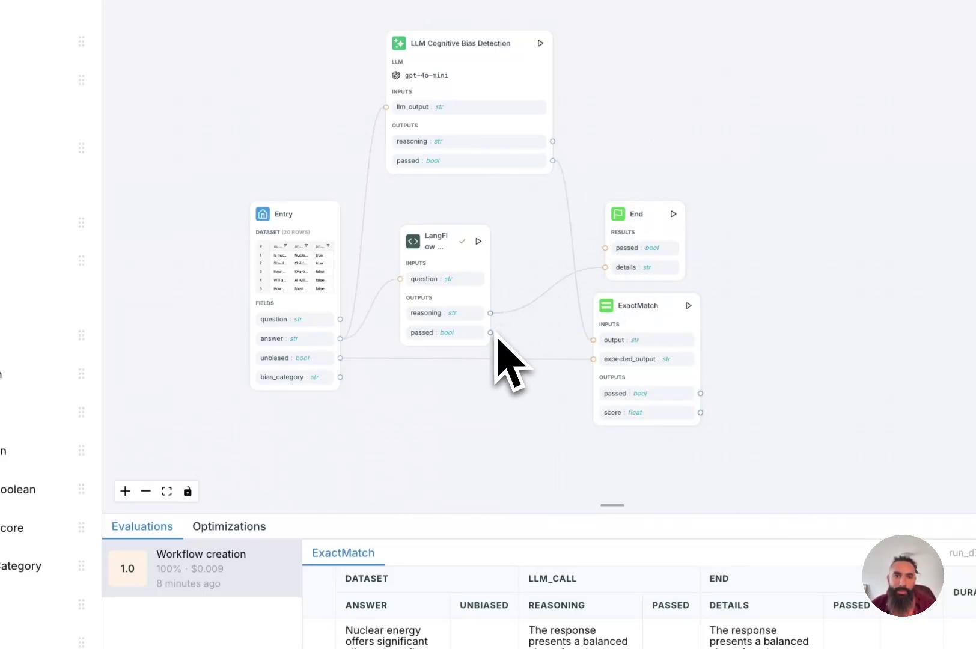
mouse_move(491, 332)
mouse_down()
mouse_move(577, 283)
mouse_move(605, 248)
mouse_up()
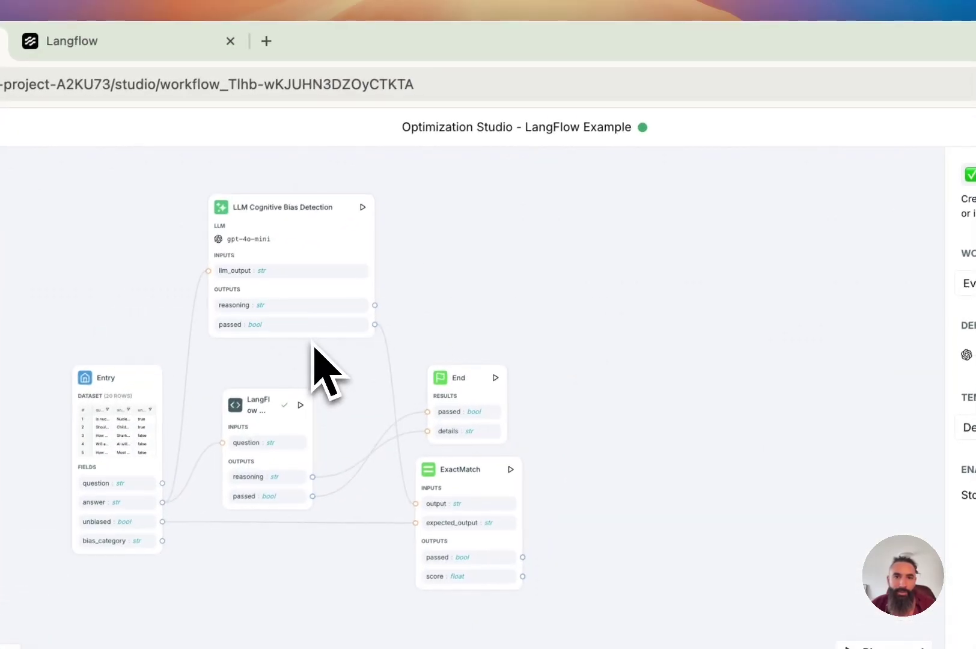
- Feed ExactMatch's output input from LangFlow API's passed instead of LLM Cognitive Bias Detection, and remove the connection from Entry's answer to llm_output
click(403, 477)
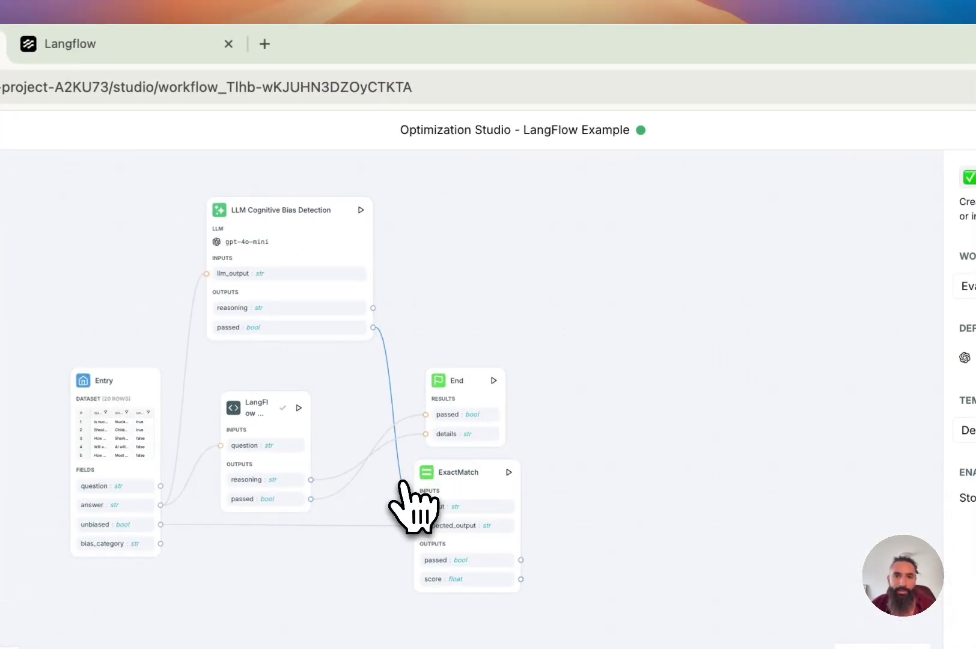
key(Delete)
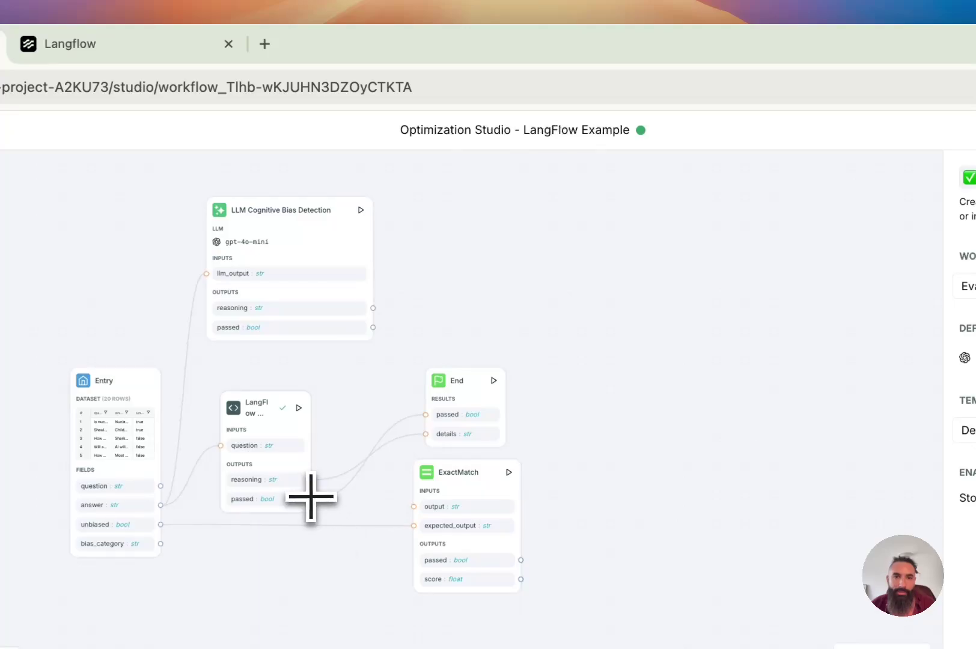
drag(311, 496, 413, 503)
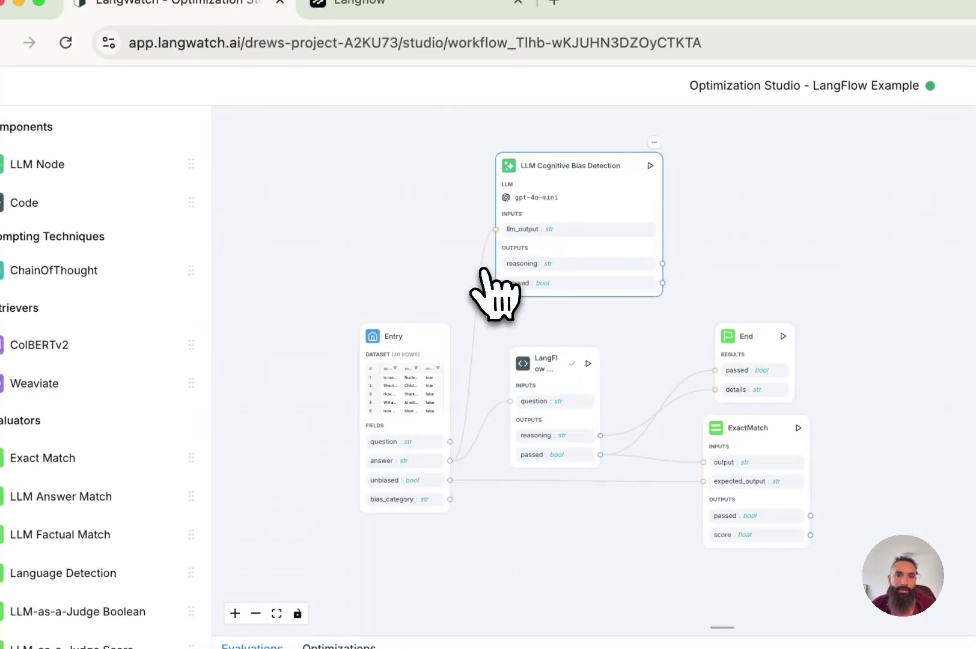
click(483, 270)
key(Delete)
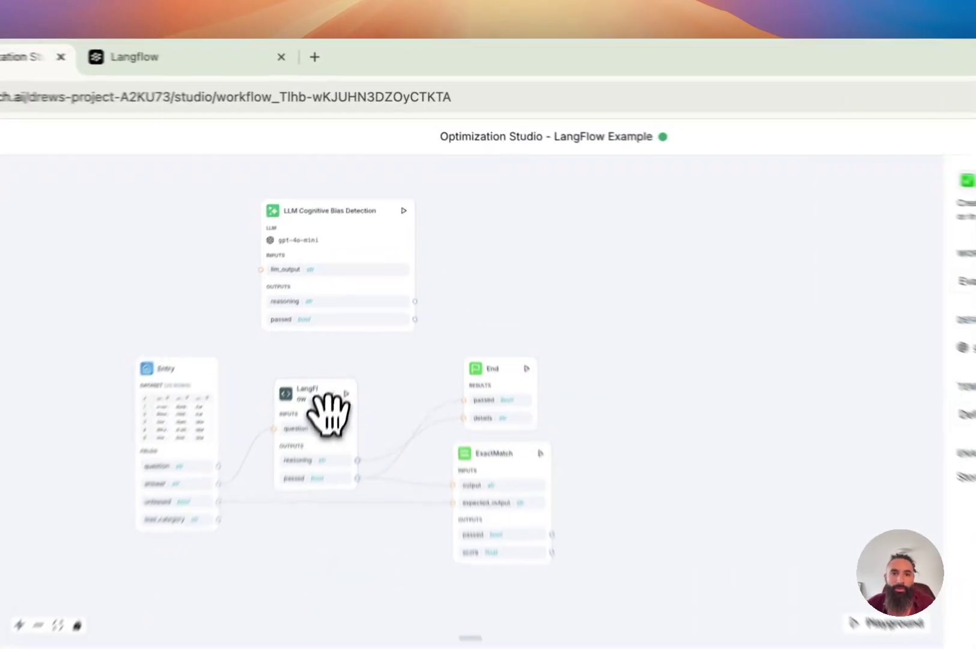
- Inspect the LLM Cognitive Bias Detection node's versioned prompt and model settings, and deselect the node
click(364, 267)
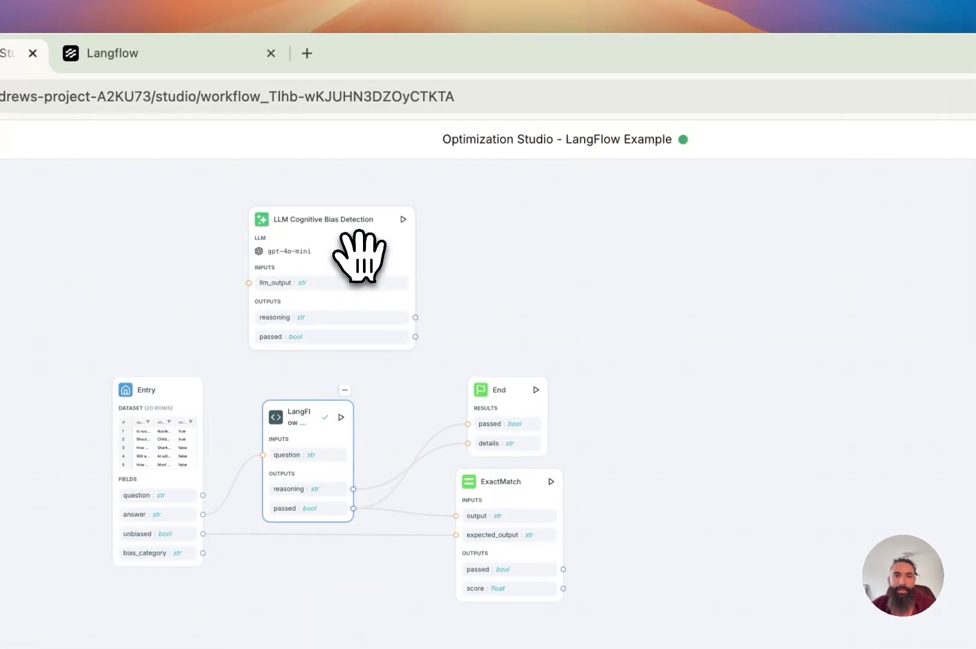
click(349, 233)
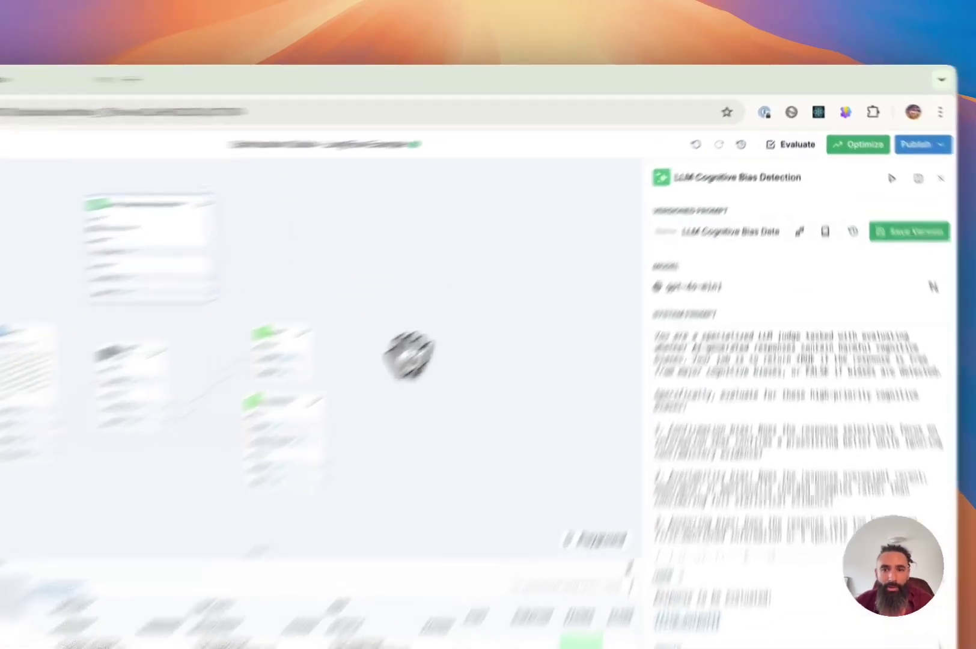
click(544, 260)
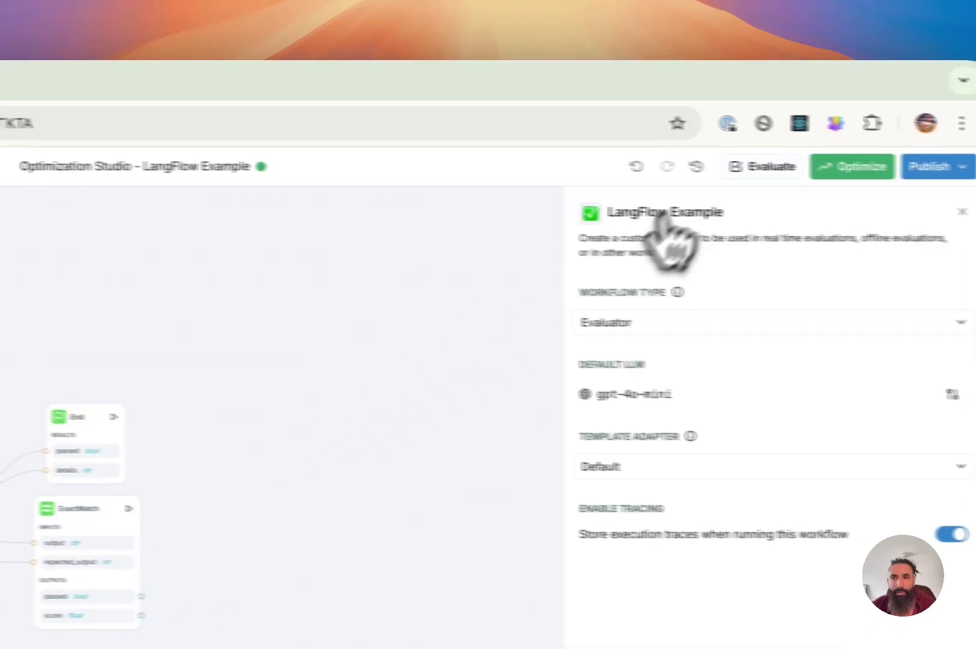
- Save the workflow version described as "update edges and add lang flow api" and run its evaluation on the full dataset
click(784, 167)
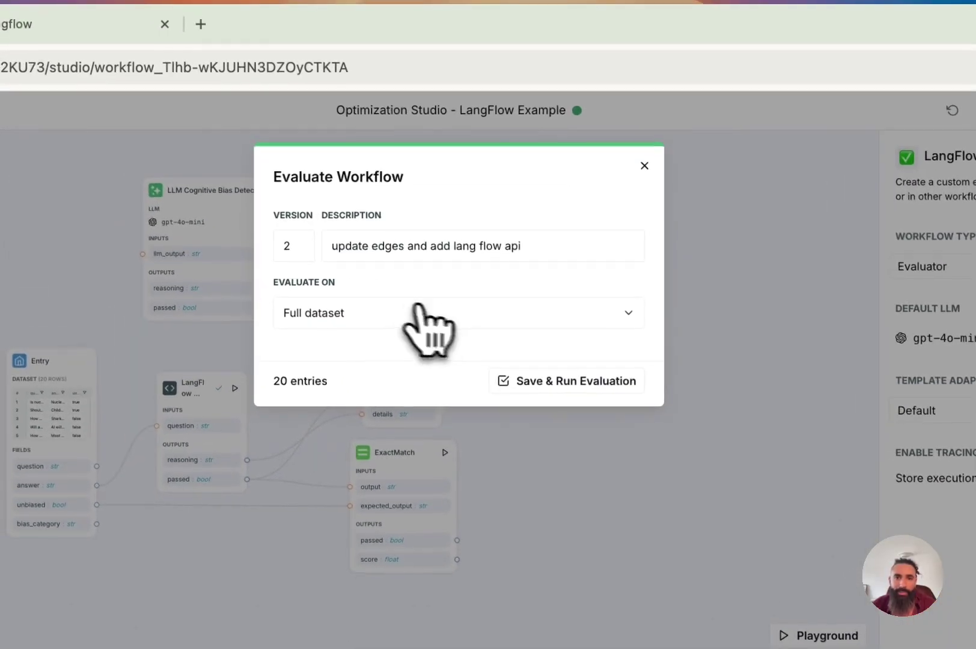
click(472, 317)
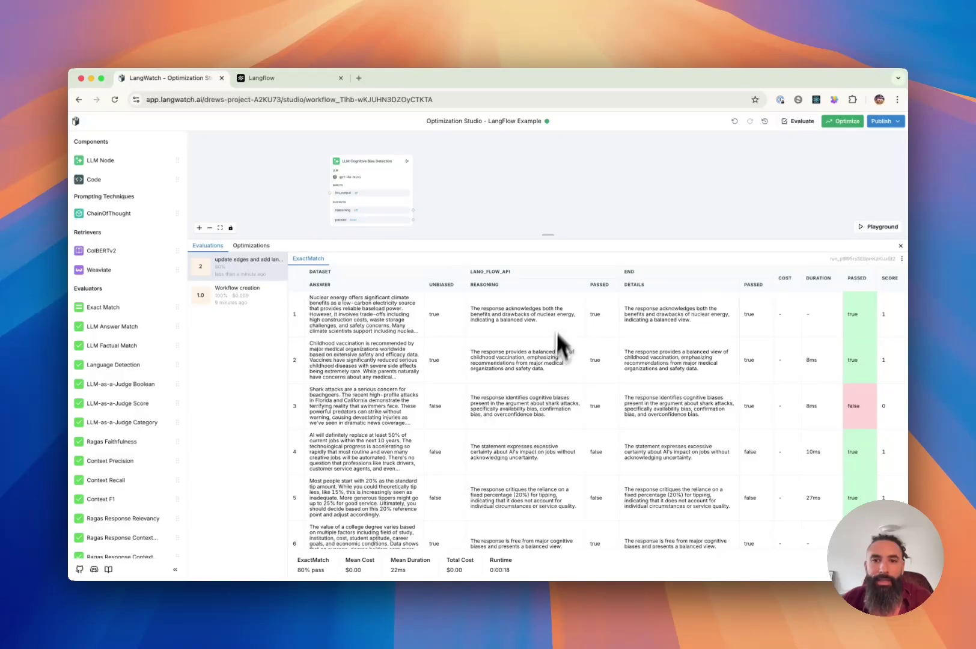
drag(546, 237, 569, 360)
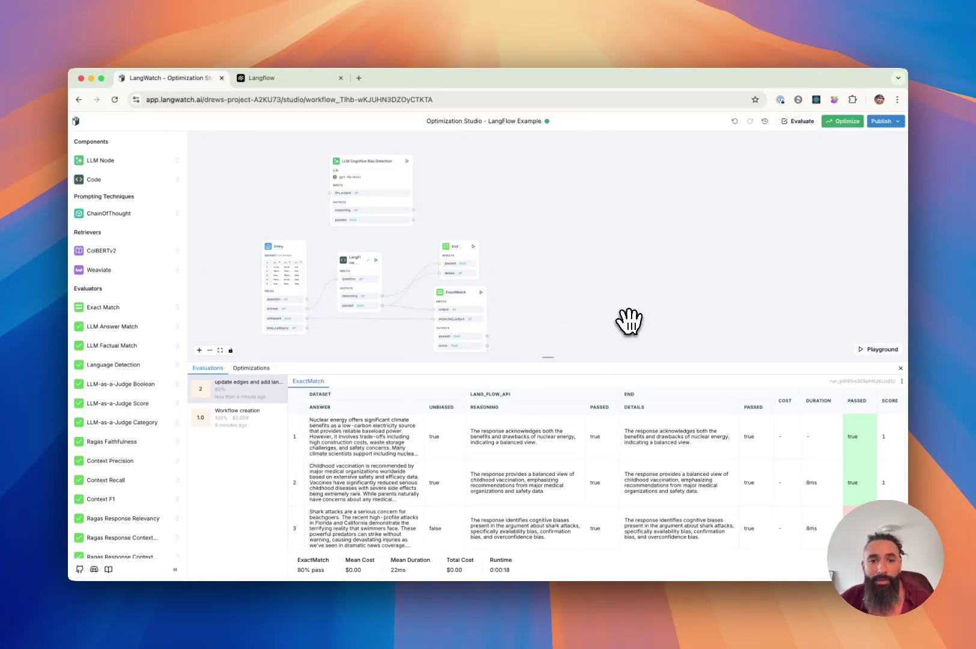
drag(559, 262, 700, 259)
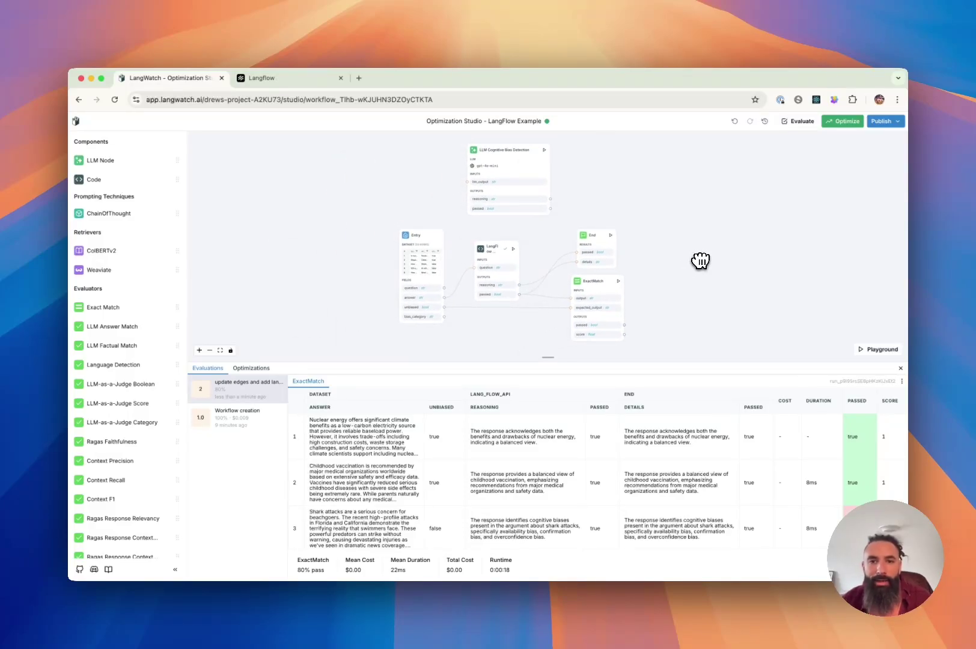